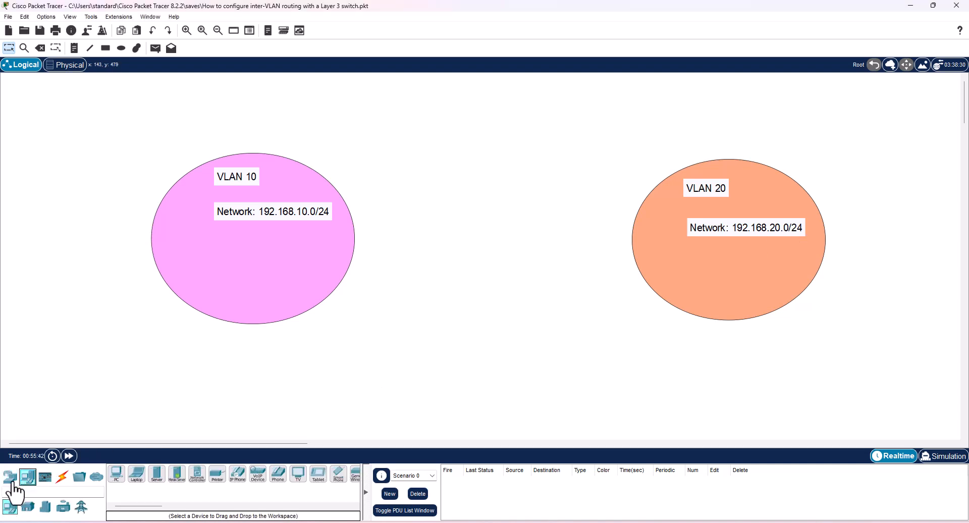
Place a 3560-24PS multilayer switch in the workspace midway between the VLAN 10 and VLAN 20 circles
{"action": "left_click", "coordinate": [28, 506]}
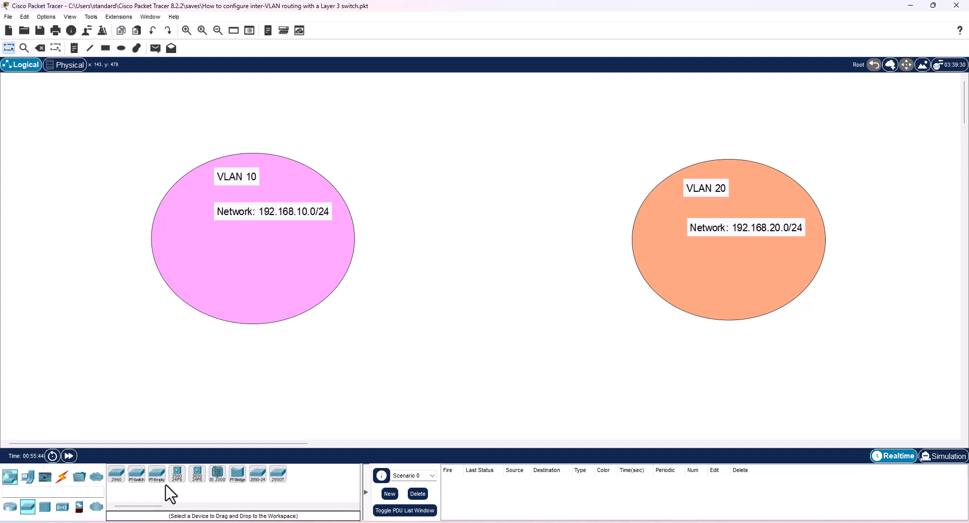
{"action": "left_click", "coordinate": [176, 473]}
{"action": "left_click", "coordinate": [486, 227]}
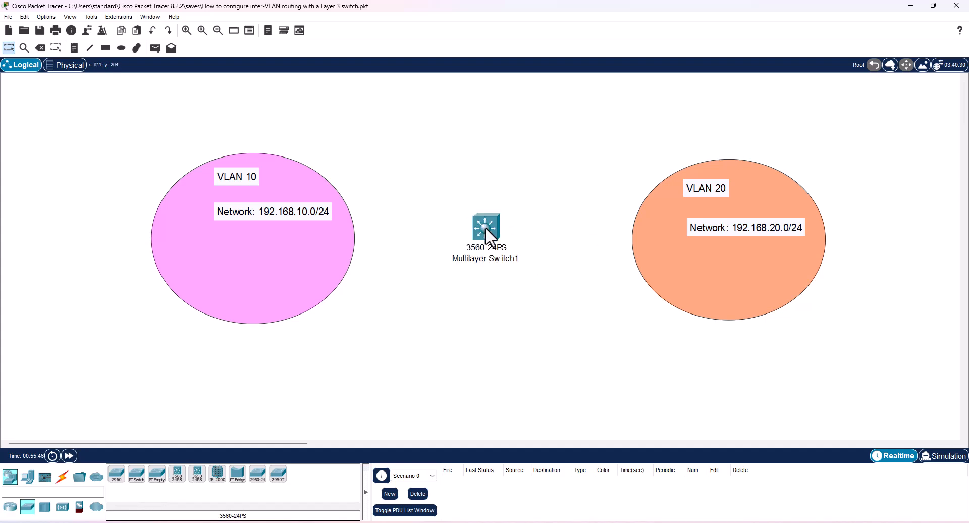
{"action": "left_click_drag", "start_coordinate": [485, 226], "coordinate": [498, 224]}
Rename the multilayer switch as Layer 3 Switch
{"action": "left_click", "coordinate": [497, 248]}
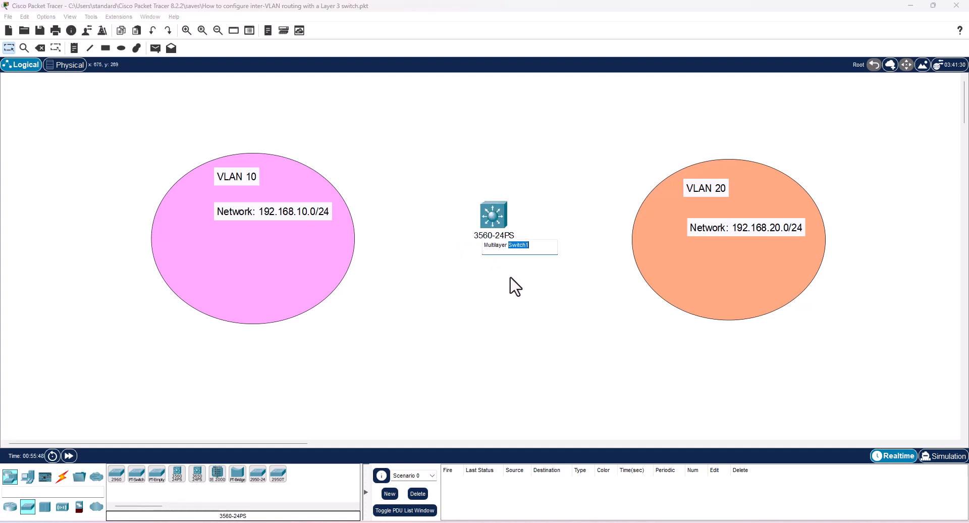
{"action": "key", "text": "ctrl+a"}
{"action": "type", "text": "Laye"}
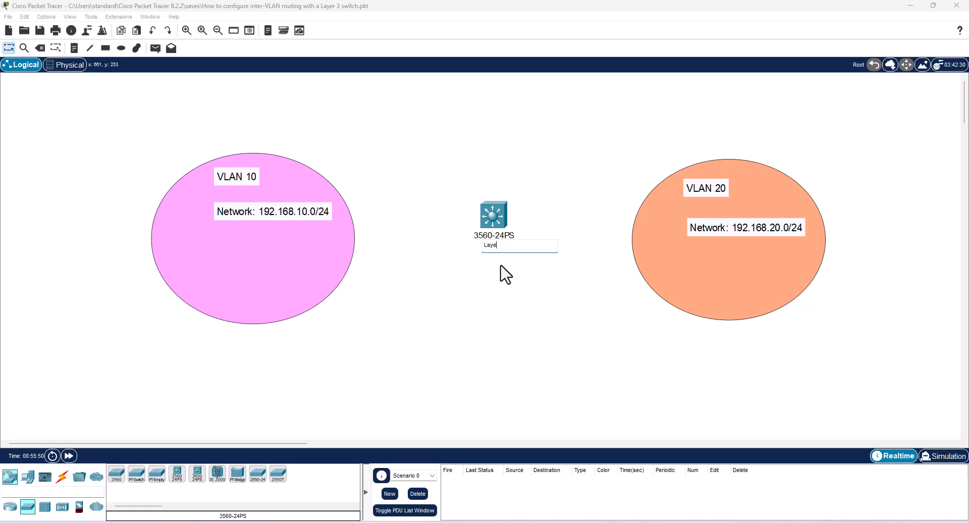
{"action": "type", "text": "r 3 Switch"}
{"action": "key", "text": "Return"}
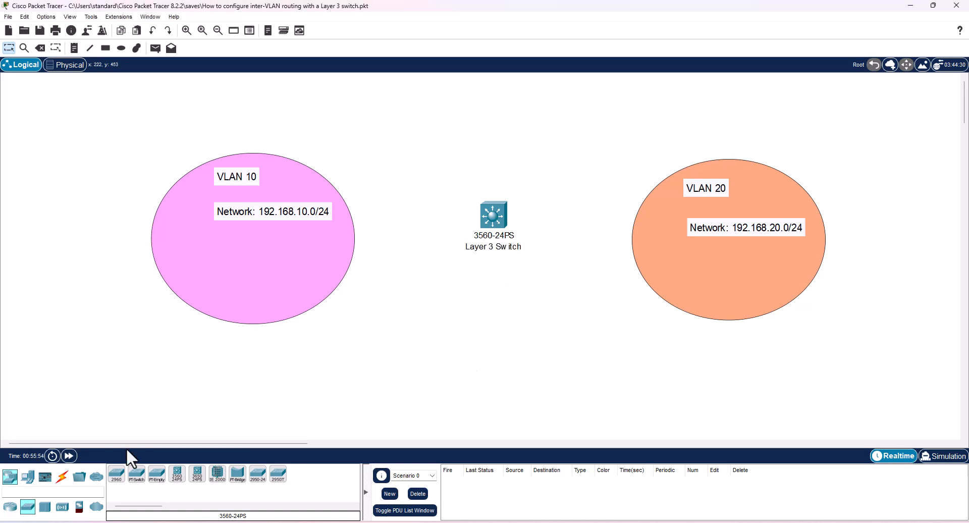
Place one PC-PT inside the VLAN 10 circle and another inside the VLAN 20 circle
{"action": "left_click", "coordinate": [29, 479]}
{"action": "left_click", "coordinate": [116, 474]}
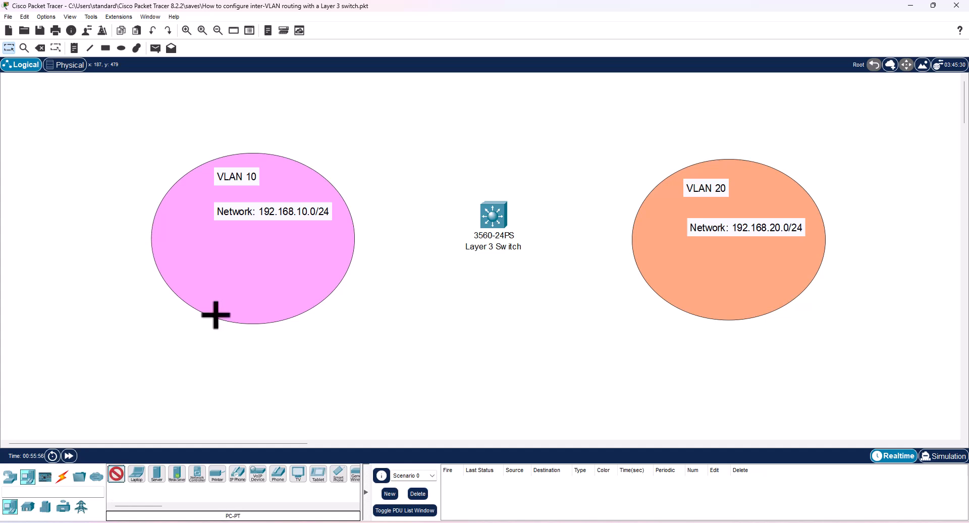
{"action": "left_click", "coordinate": [255, 244]}
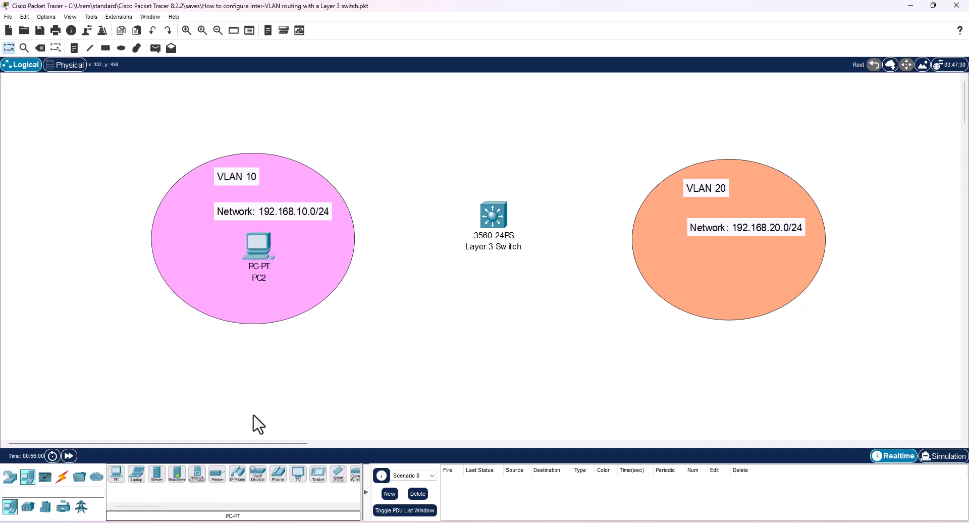
{"action": "left_click", "coordinate": [113, 480]}
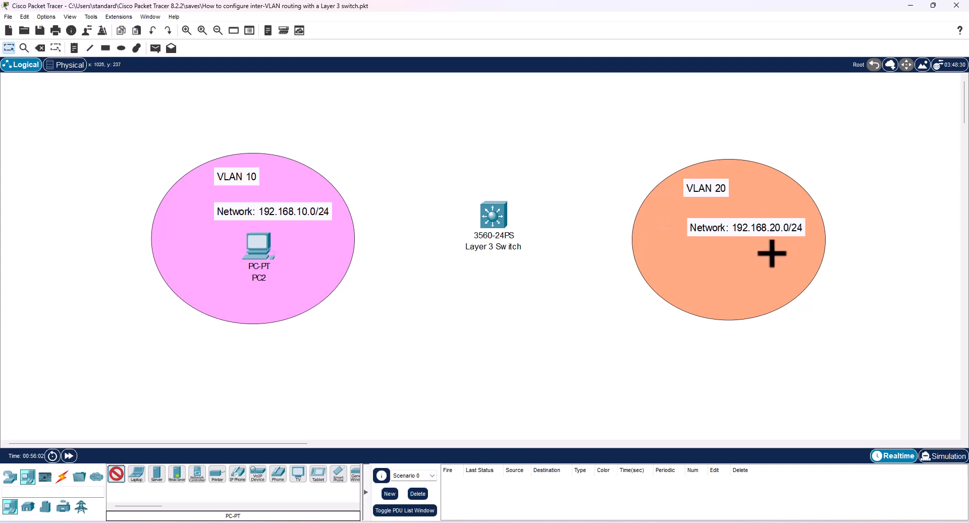
{"action": "left_click", "coordinate": [729, 255]}
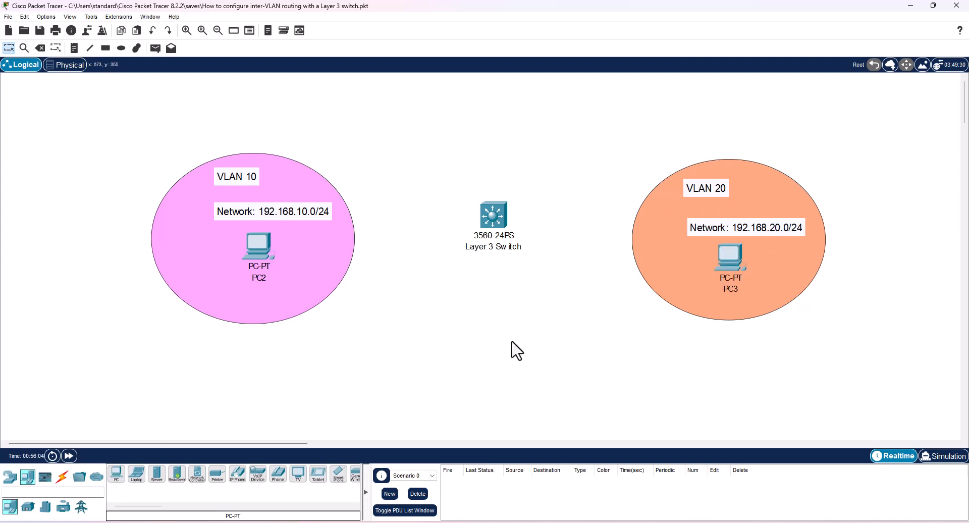
Connect FastEthernet0 of the VLAN 10 PC to the switch's FastEthernet0/1 with a copper straight-through cable
{"action": "left_click", "coordinate": [62, 477]}
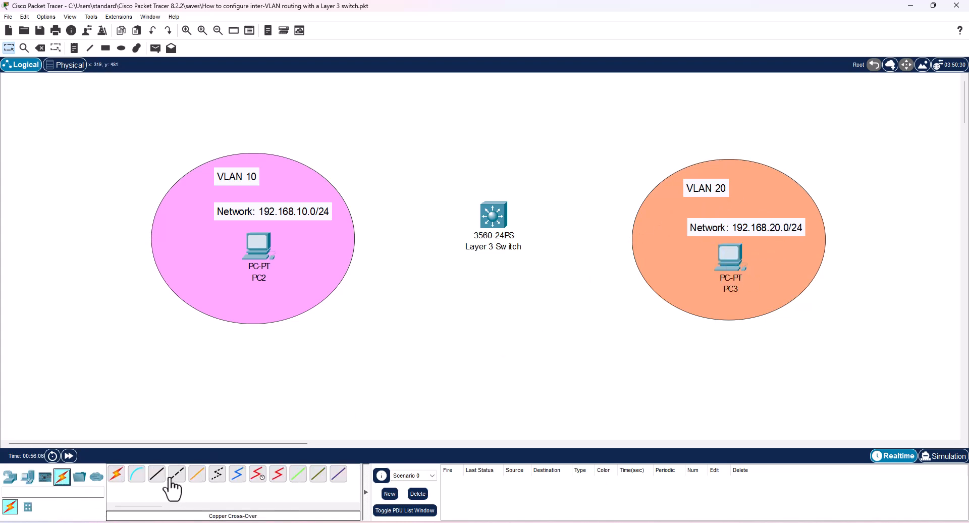
{"action": "left_click", "coordinate": [156, 473]}
{"action": "left_click", "coordinate": [262, 243]}
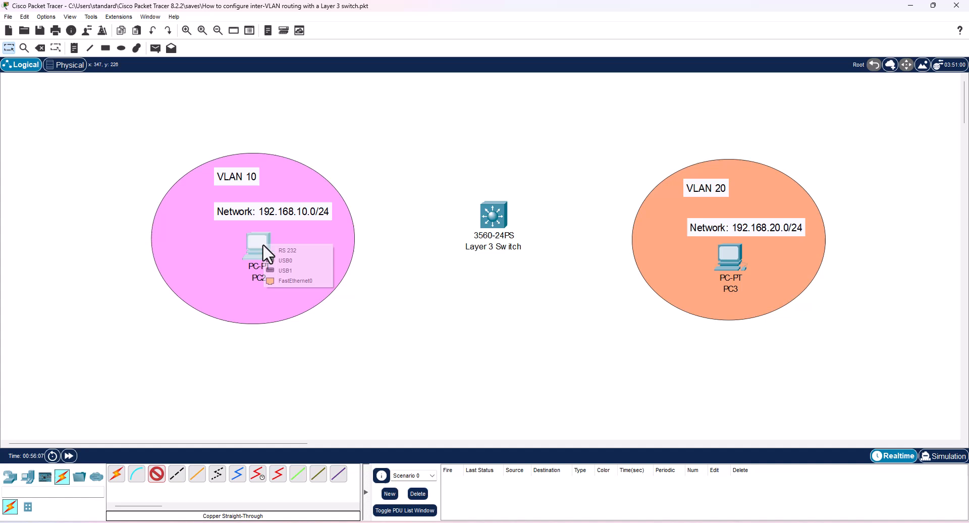
{"action": "left_click", "coordinate": [306, 283]}
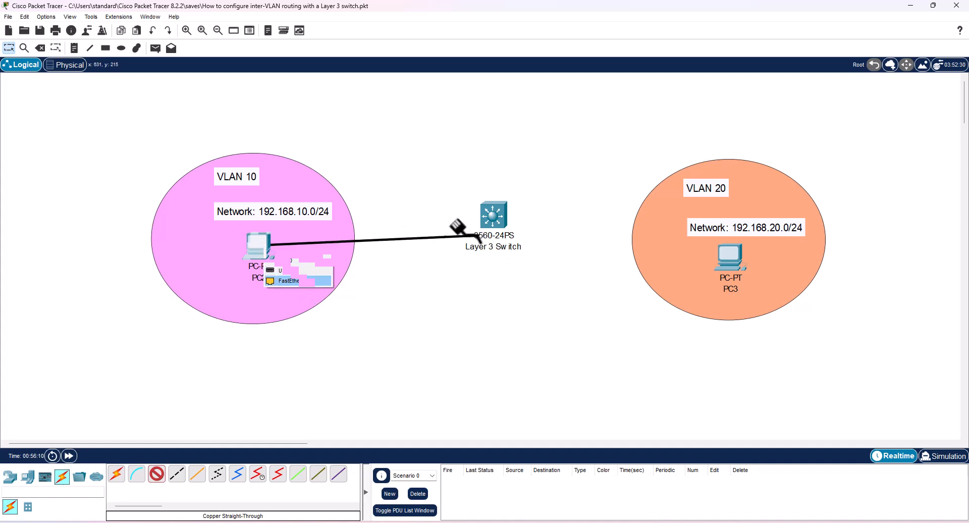
{"action": "left_click", "coordinate": [495, 217]}
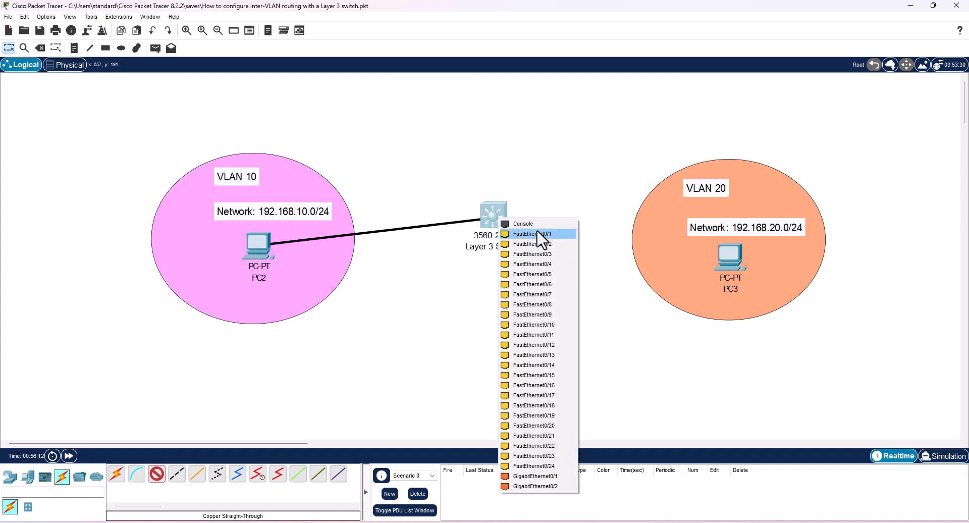
{"action": "left_click", "coordinate": [537, 229]}
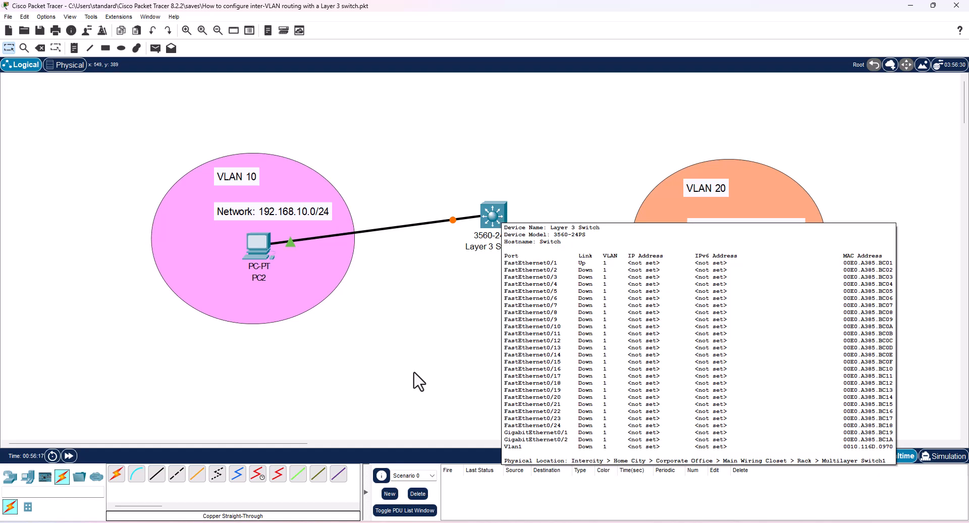
Connect the switch's FastEthernet0/2 to FastEthernet0 of the VLAN 20 PC with a copper straight-through cable, and fast-forward the simulation time
{"action": "left_click", "coordinate": [154, 477]}
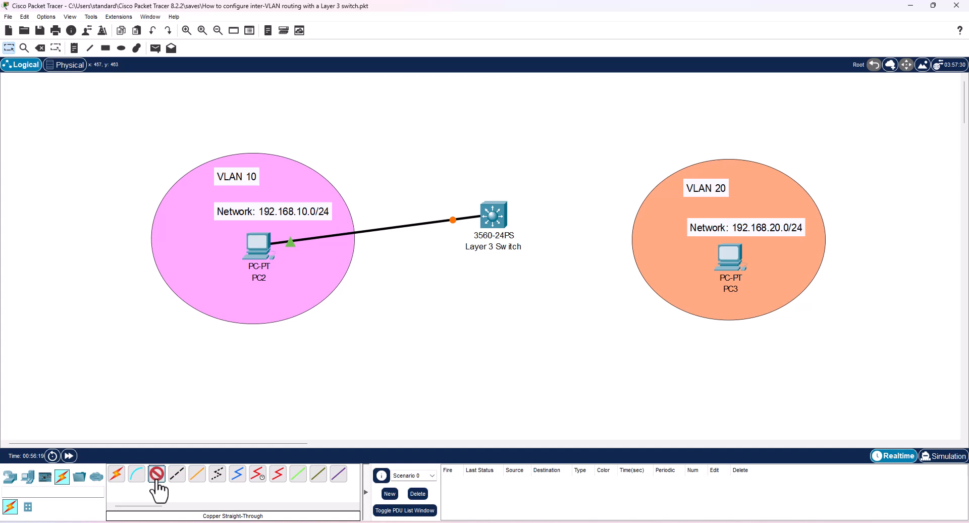
{"action": "left_click", "coordinate": [497, 218]}
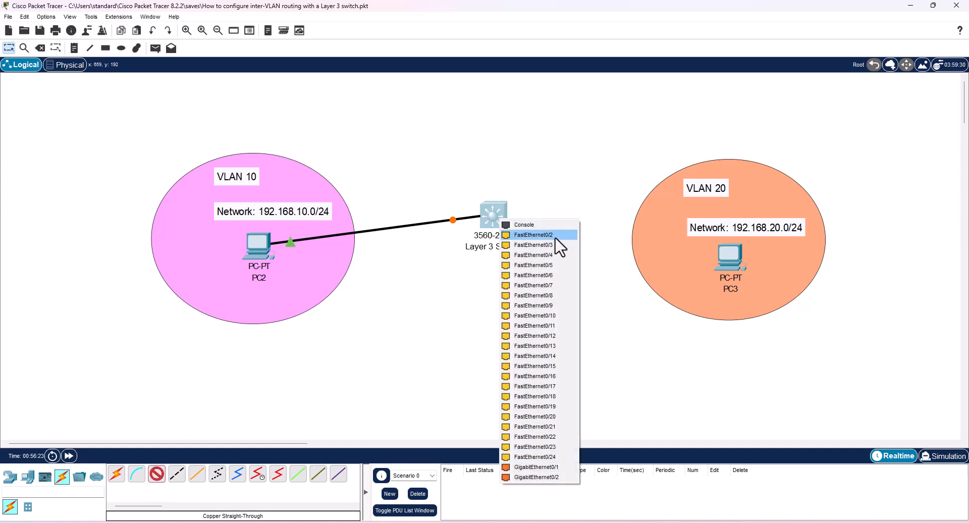
{"action": "left_click", "coordinate": [556, 236]}
{"action": "left_click", "coordinate": [728, 260]}
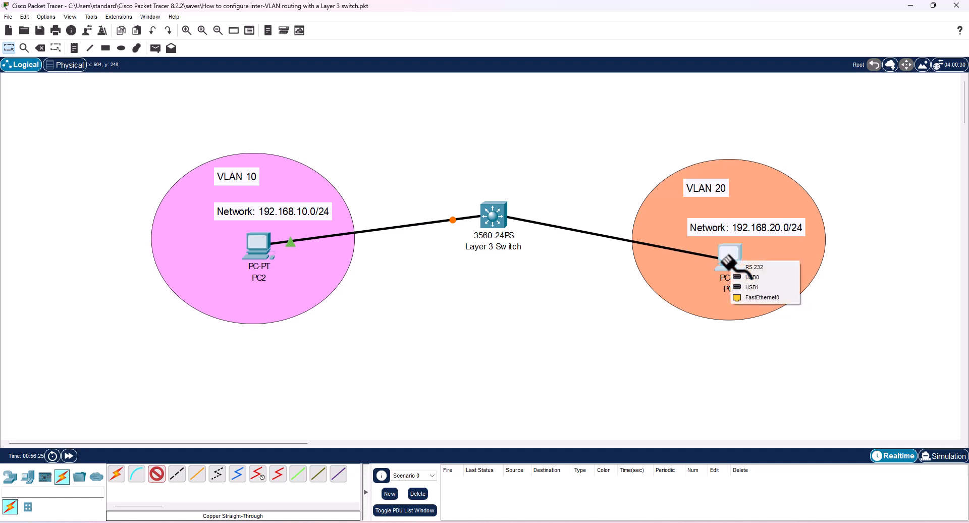
{"action": "left_click", "coordinate": [768, 297]}
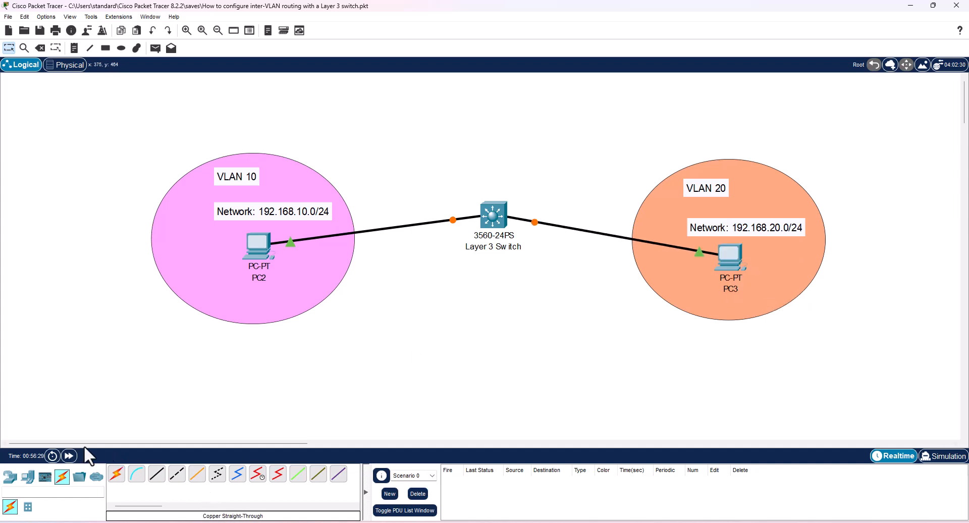
{"action": "left_click", "coordinate": [69, 455]}
Open the Layer 3 Switch's command line and answer no to the initial configuration dialog
{"action": "left_click", "coordinate": [496, 216]}
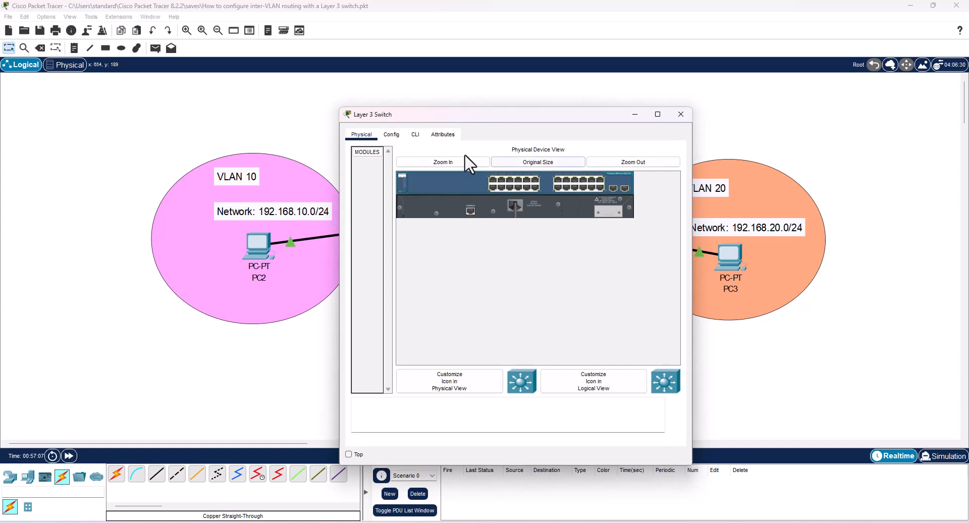
{"action": "left_click", "coordinate": [416, 136]}
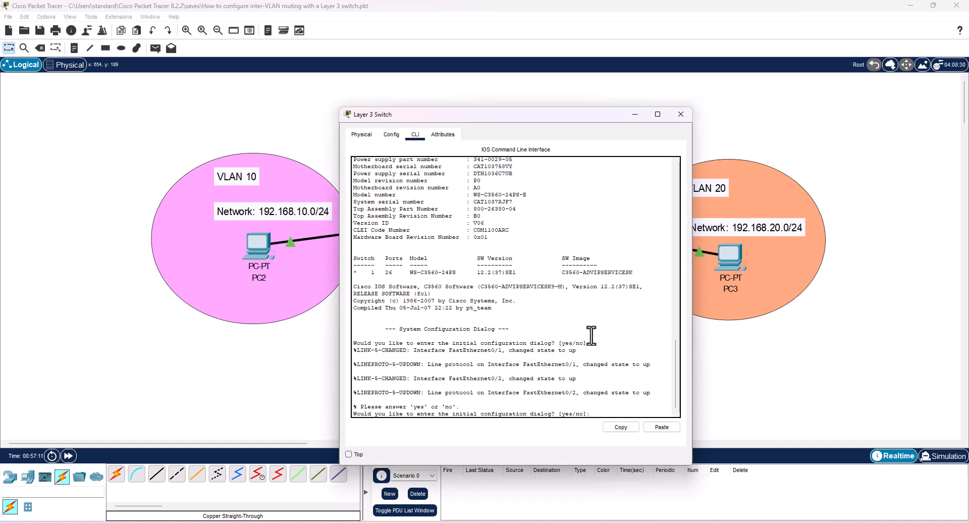
{"action": "type", "text": "no"}
{"action": "key", "text": "Return"}
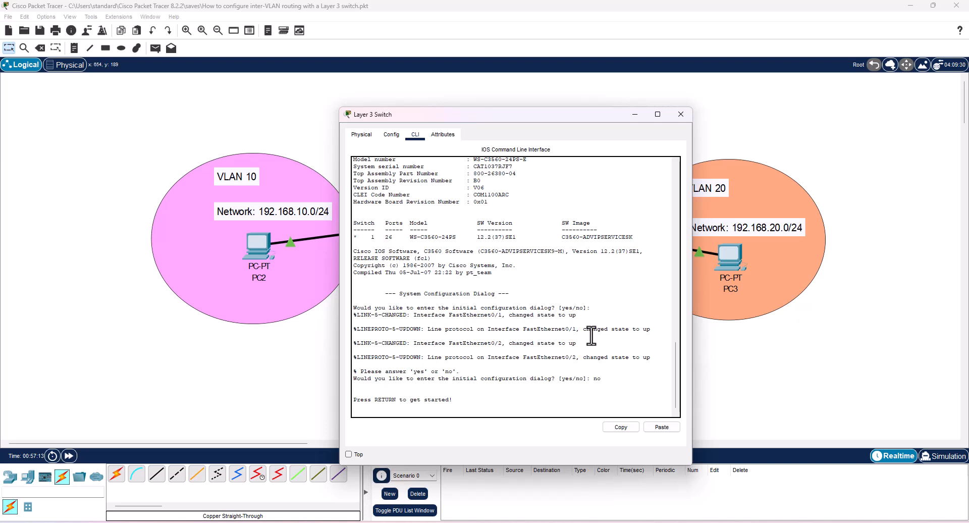
Start the switch's console session and enter global configuration mode with en and conf t
{"action": "key", "text": "Return"}
{"action": "key", "text": "Return"}
{"action": "type", "text": "en"}
{"action": "key", "text": "Return"}
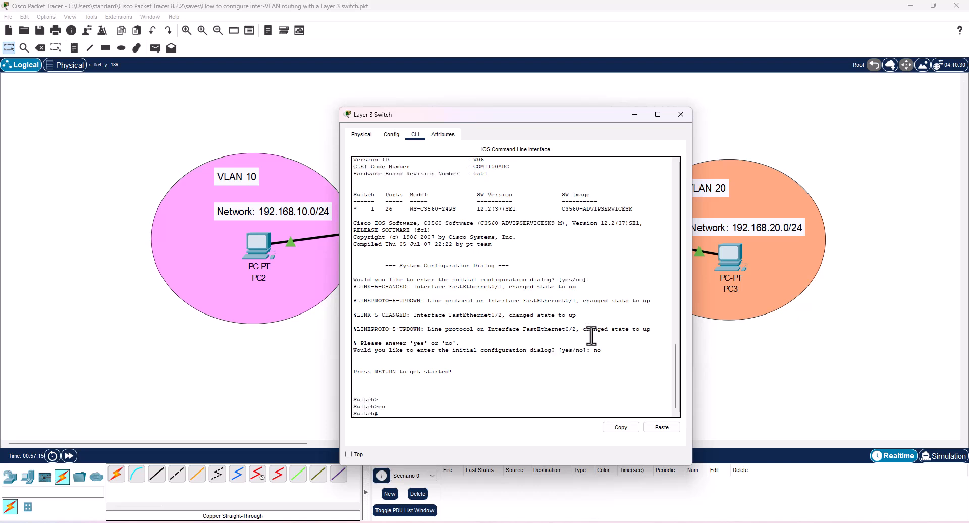
{"action": "type", "text": "conf t"}
{"action": "key", "text": "Return"}
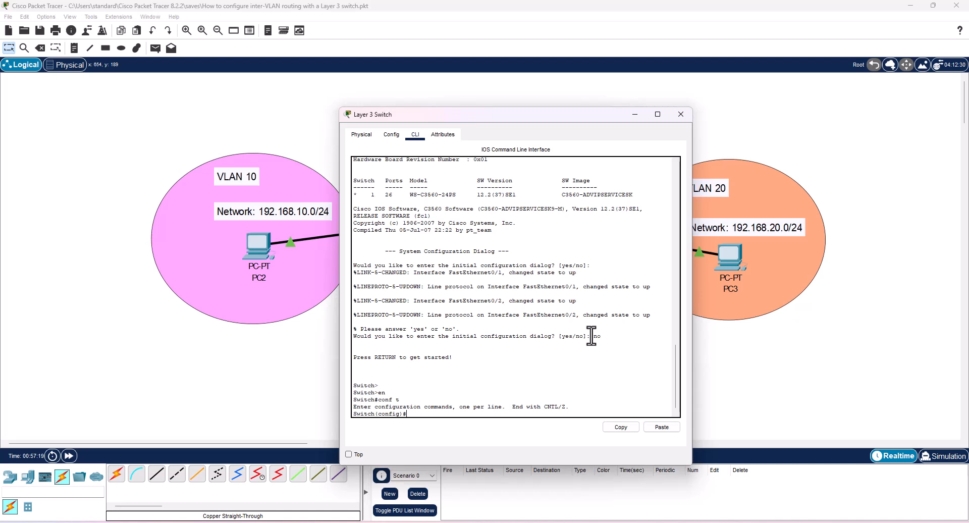
Create VLAN 10, name it Sales, and return to global configuration mode
{"action": "type", "text": "vlan 10"}
{"action": "key", "text": "Return"}
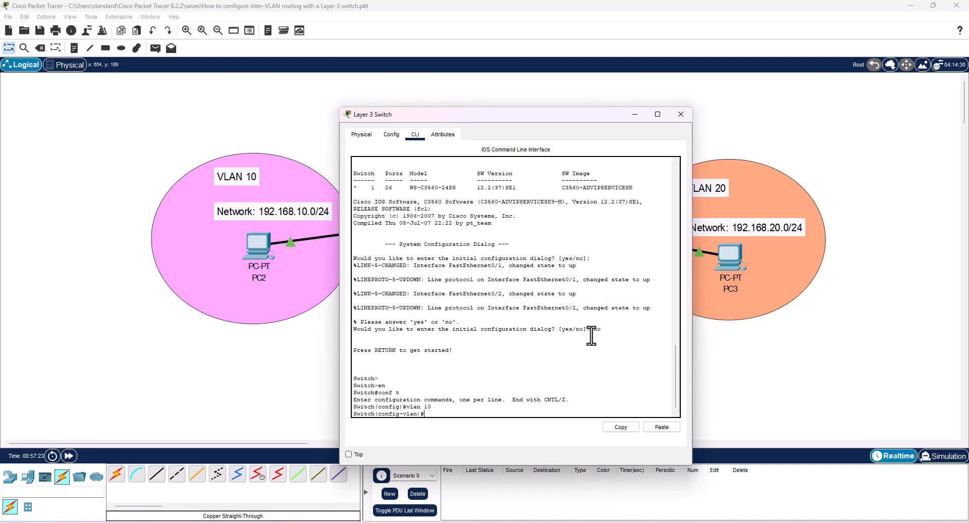
{"action": "type", "text": "name Sales"}
{"action": "key", "text": "Return"}
{"action": "type", "text": "e"}
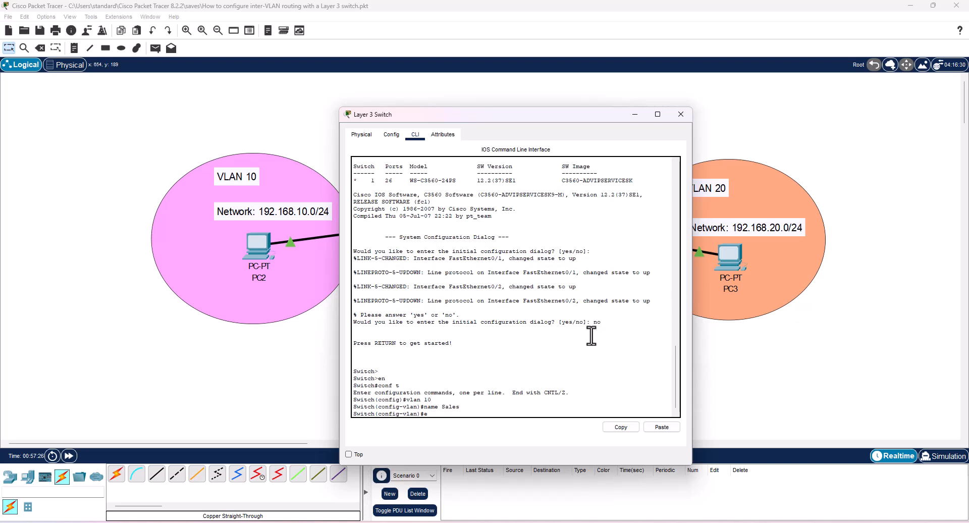
{"action": "type", "text": "xit"}
{"action": "key", "text": "Return"}
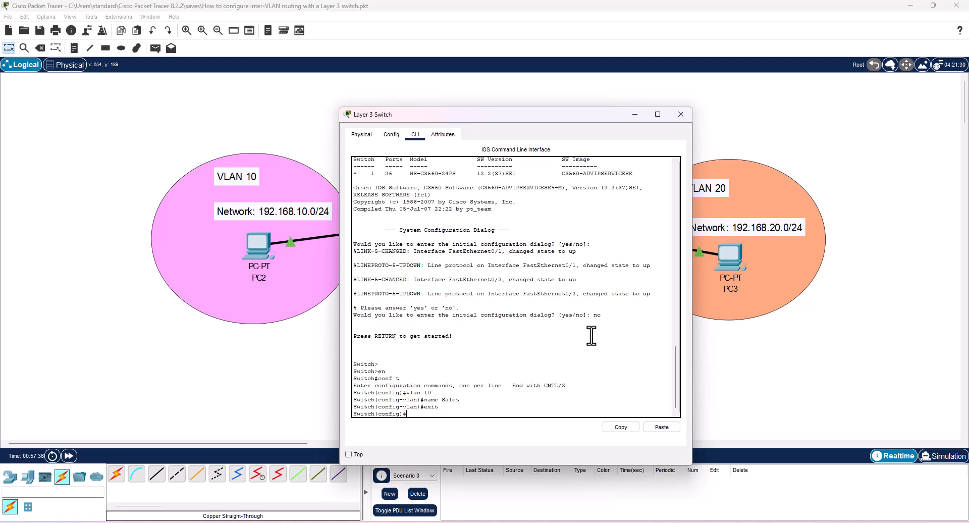
Set interface fastEthernet 0/1 to switchport mode access
{"action": "type", "text": "inter"}
{"action": "key", "text": "Tab"}
{"action": "type", "text": "fa"}
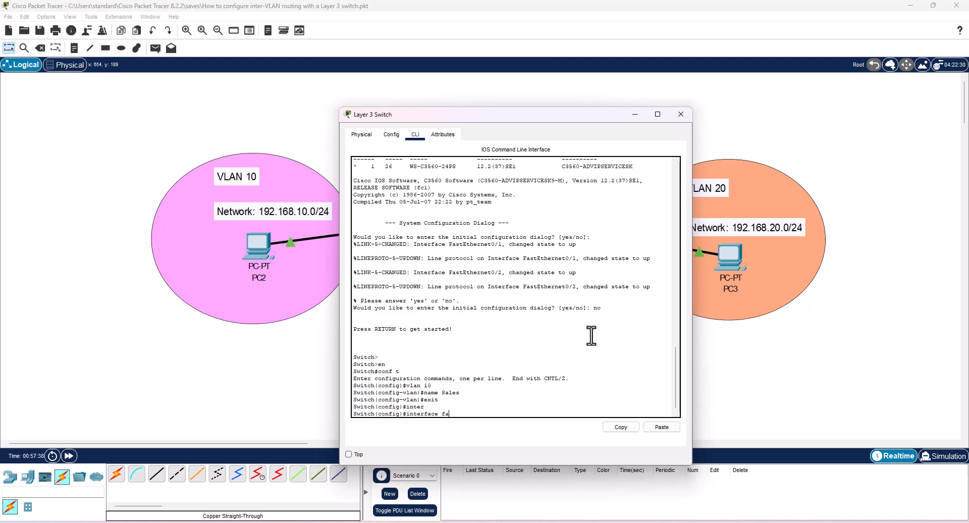
{"action": "key", "text": "Tab"}
{"action": "type", "text": "0/1"}
{"action": "key", "text": "Return"}
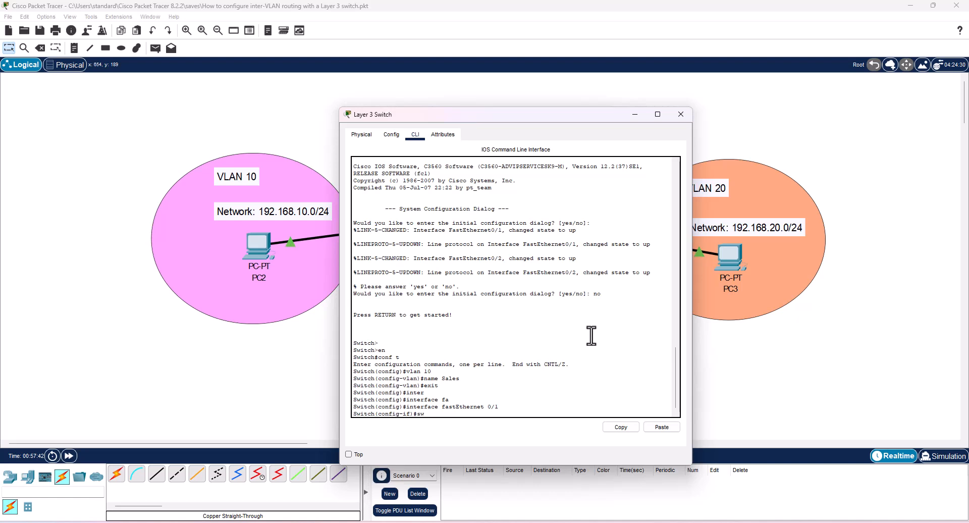
{"action": "type", "text": "swi"}
{"action": "key", "text": "Tab"}
{"action": "type", "text": "mod"}
{"action": "key", "text": "Tab"}
{"action": "type", "text": "acc"}
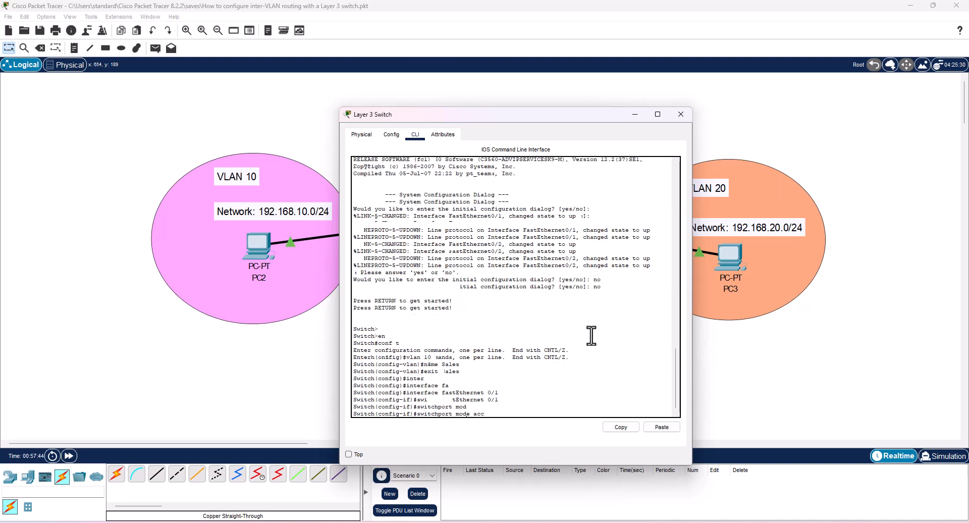
{"action": "key", "text": "Tab"}
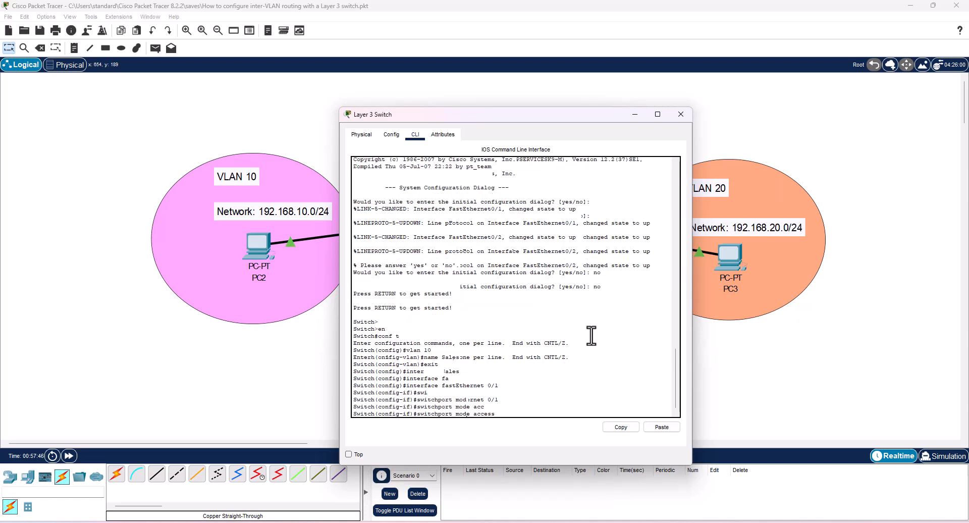
{"action": "key", "text": "Return"}
Assign interface fastEthernet 0/1 to access VLAN 10 and exit the interface configuration
{"action": "type", "text": "swi"}
{"action": "key", "text": "Tab"}
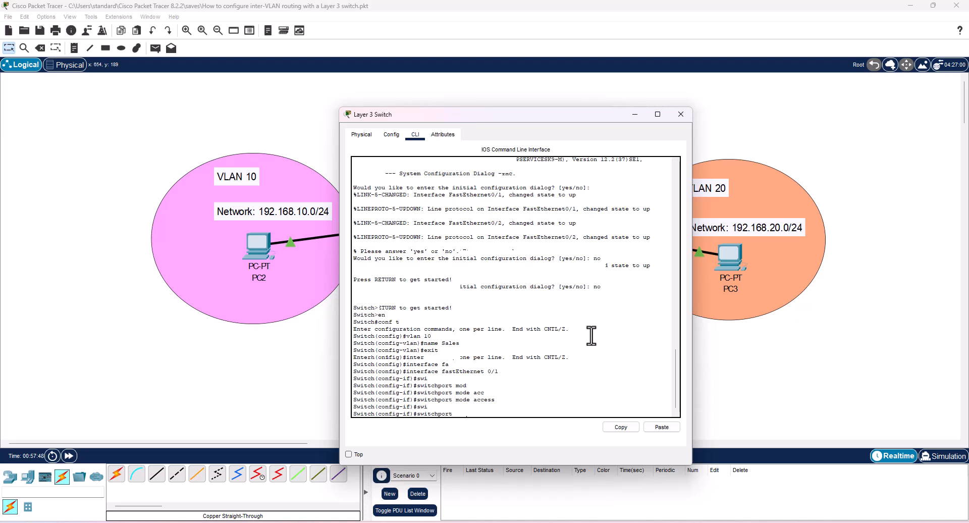
{"action": "type", "text": "acc"}
{"action": "key", "text": "Tab"}
{"action": "type", "text": "vlan 10"}
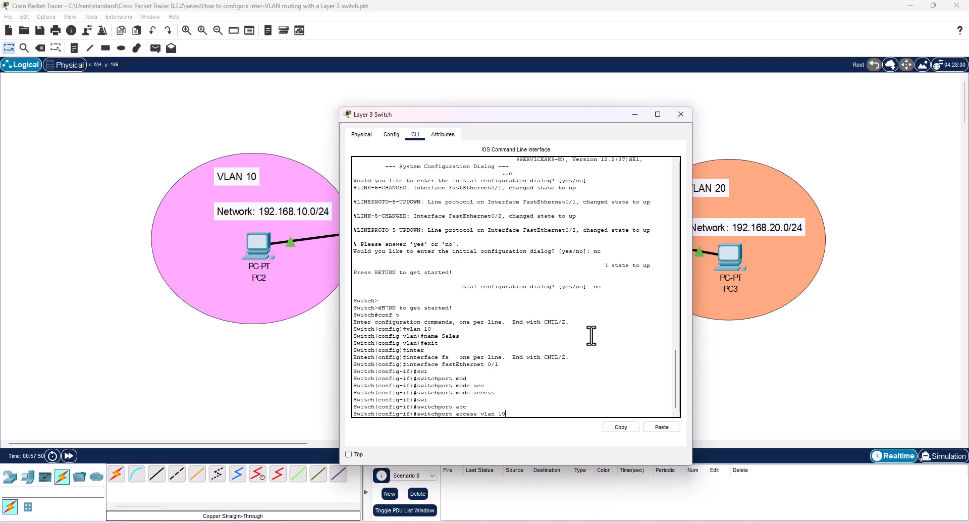
{"action": "key", "text": "Return"}
{"action": "type", "text": "exit"}
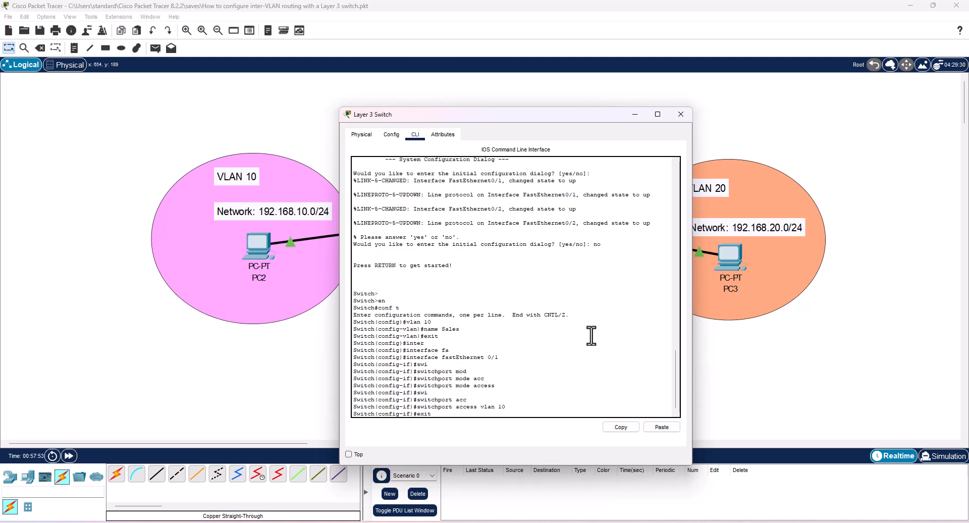
{"action": "key", "text": "Return"}
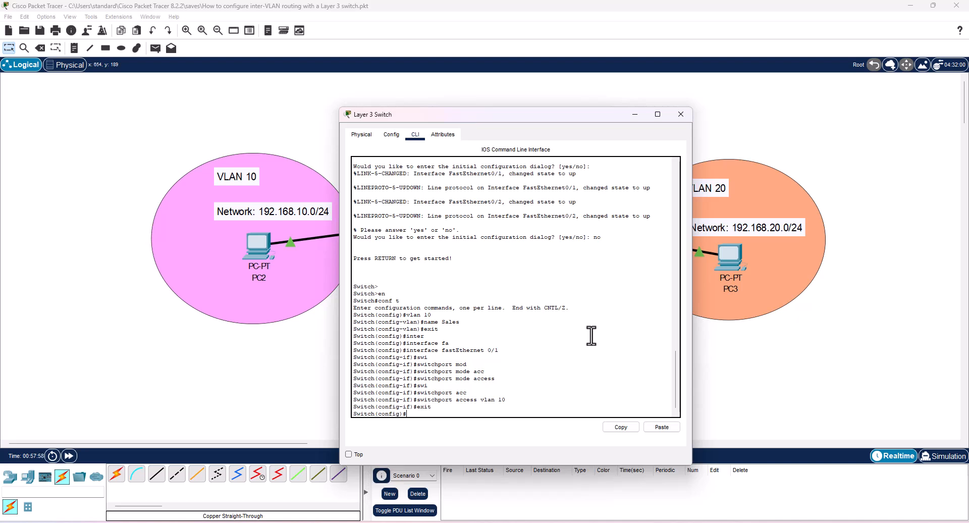
Create VLAN 20, name it HR, and return to global configuration mode
{"action": "type", "text": "vlan 20"}
{"action": "key", "text": "Return"}
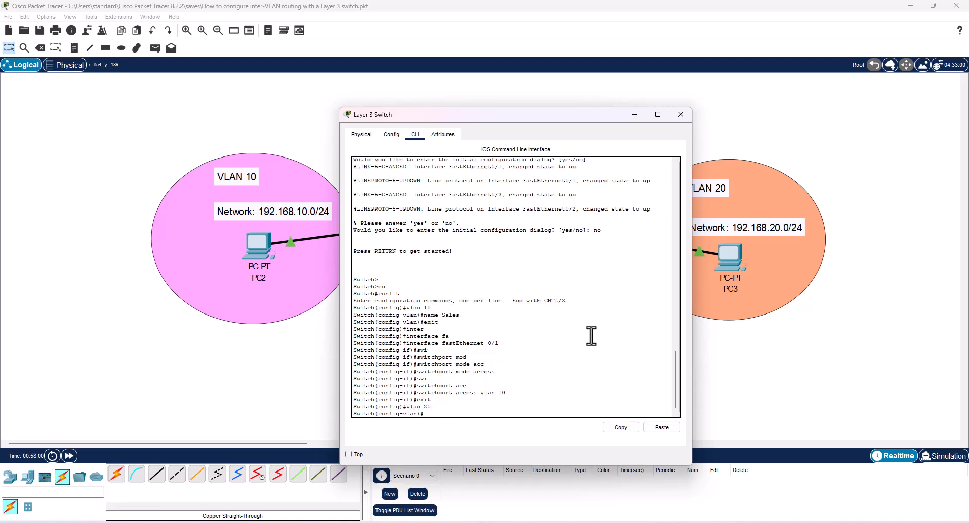
{"action": "type", "text": "name HR"}
{"action": "key", "text": "Return"}
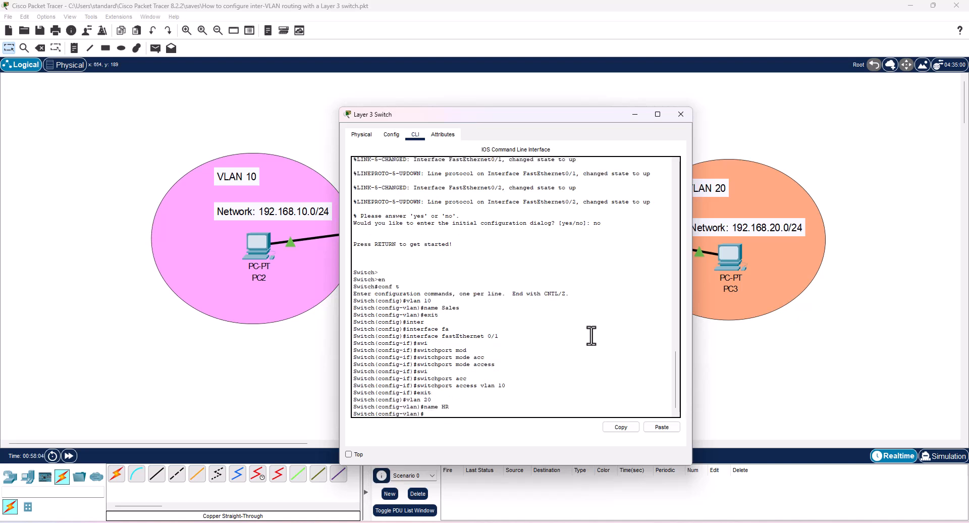
{"action": "type", "text": "exit"}
{"action": "key", "text": "Return"}
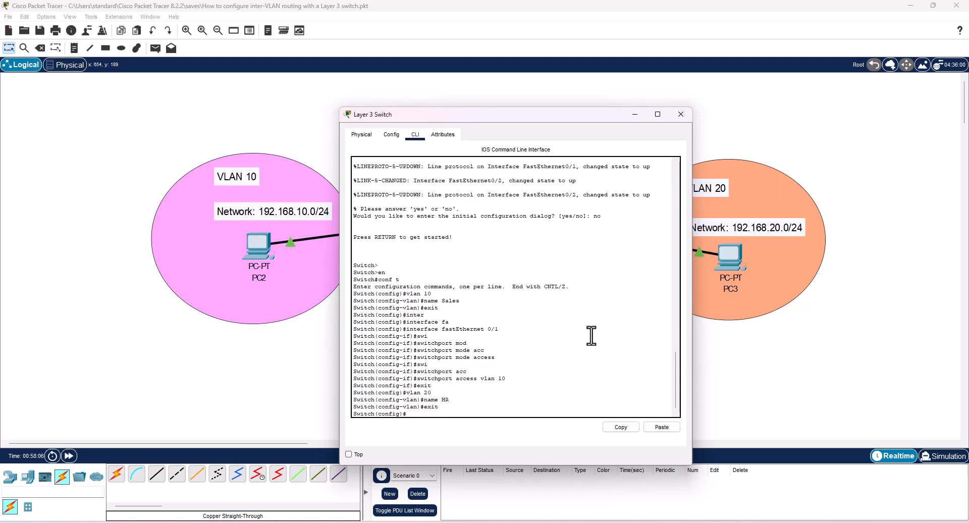
Set interface fastEthernet 0/2 to switchport mode access
{"action": "type", "text": "inter"}
{"action": "key", "text": "Tab"}
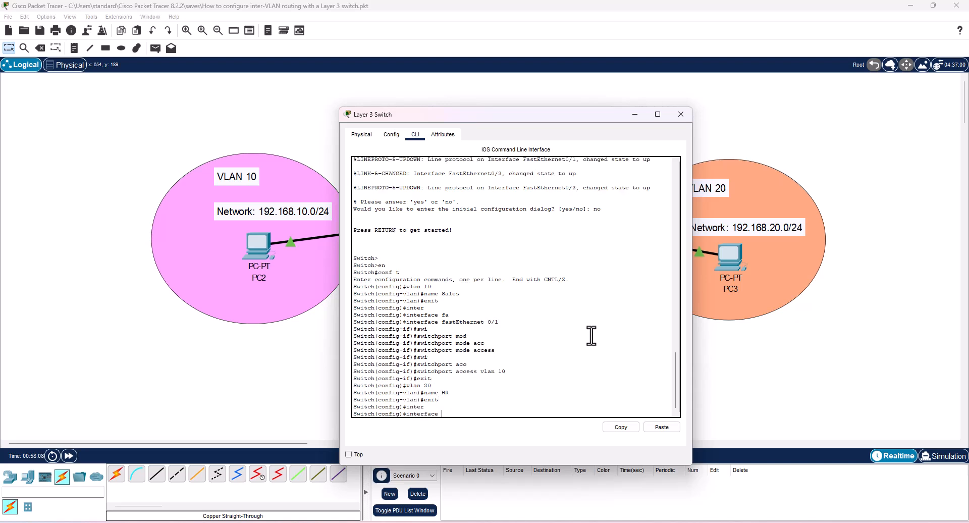
{"action": "type", "text": "fa"}
{"action": "key", "text": "Tab"}
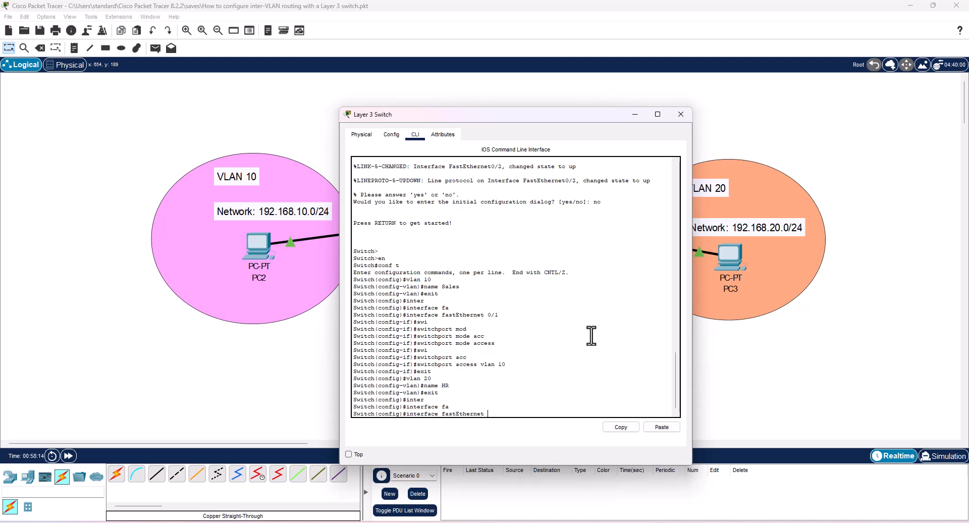
{"action": "type", "text": "0/2"}
{"action": "key", "text": "Return"}
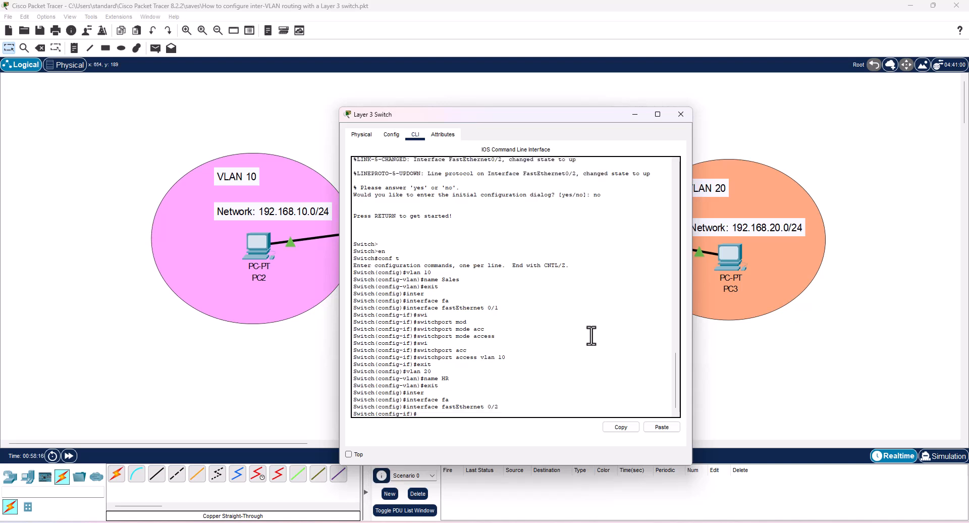
{"action": "type", "text": "swi"}
{"action": "key", "text": "Tab"}
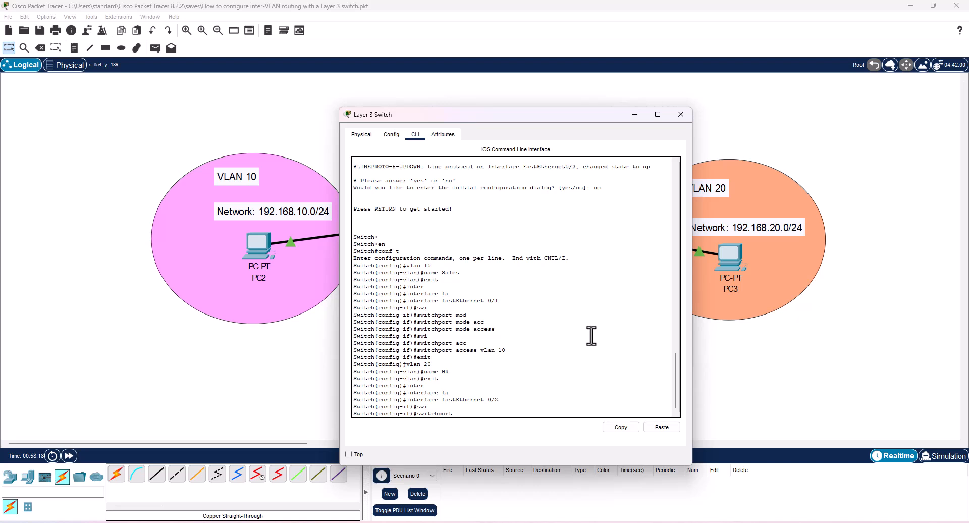
{"action": "type", "text": "mo"}
{"action": "key", "text": "Tab"}
{"action": "type", "text": "acc"}
{"action": "key", "text": "Tab"}
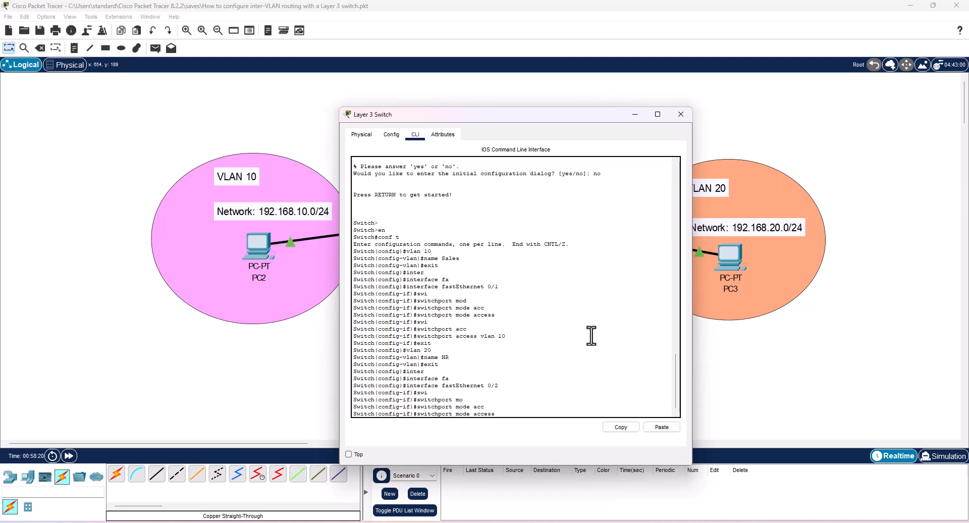
{"action": "key", "text": "Return"}
Assign interface fastEthernet 0/2 to access VLAN 20 and exit the interface configuration
{"action": "type", "text": "swi"}
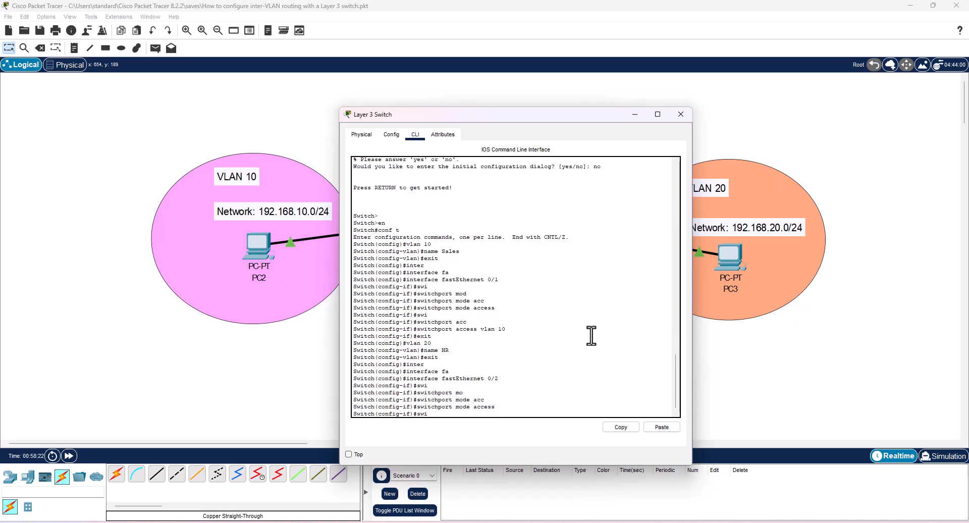
{"action": "key", "text": "Tab"}
{"action": "type", "text": "acc"}
{"action": "key", "text": "Tab"}
{"action": "type", "text": "vlan"}
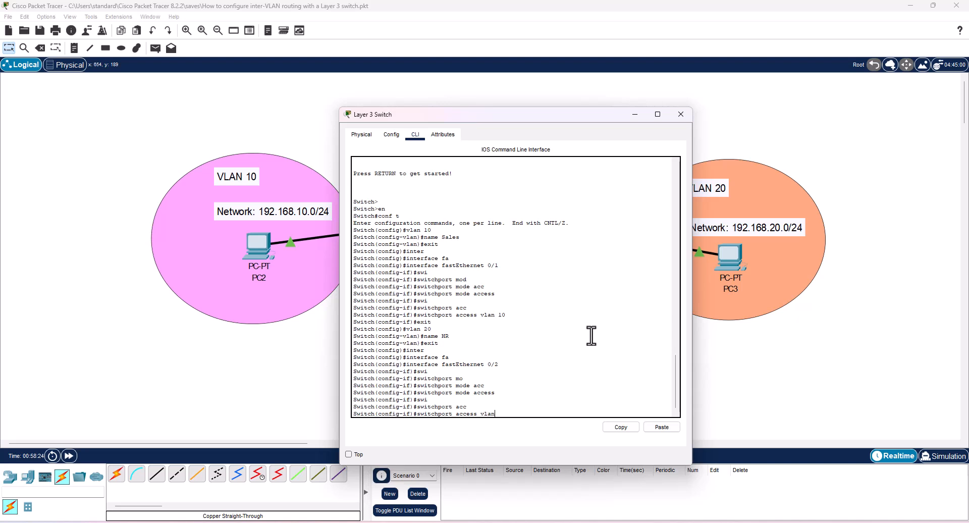
{"action": "type", "text": " 20"}
{"action": "key", "text": "Return"}
{"action": "type", "text": "e"}
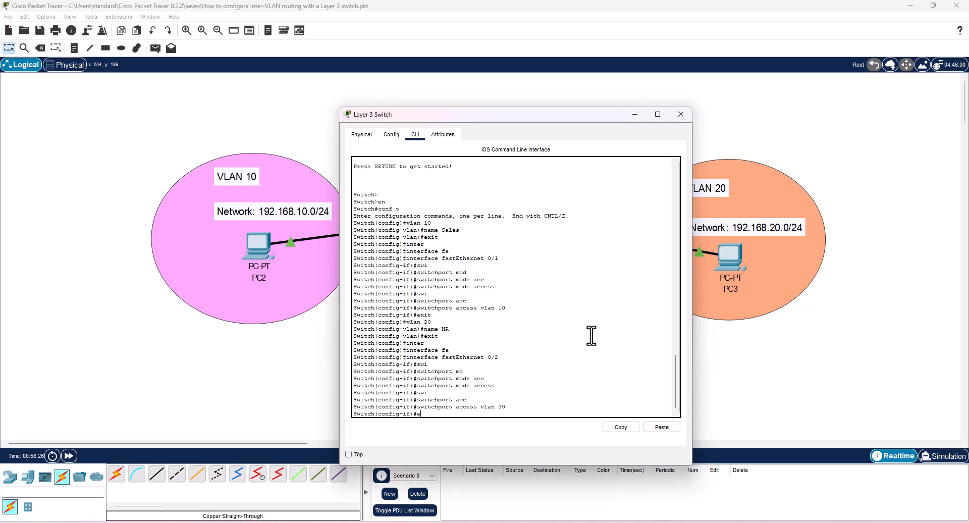
{"action": "type", "text": "xit"}
{"action": "key", "text": "Return"}
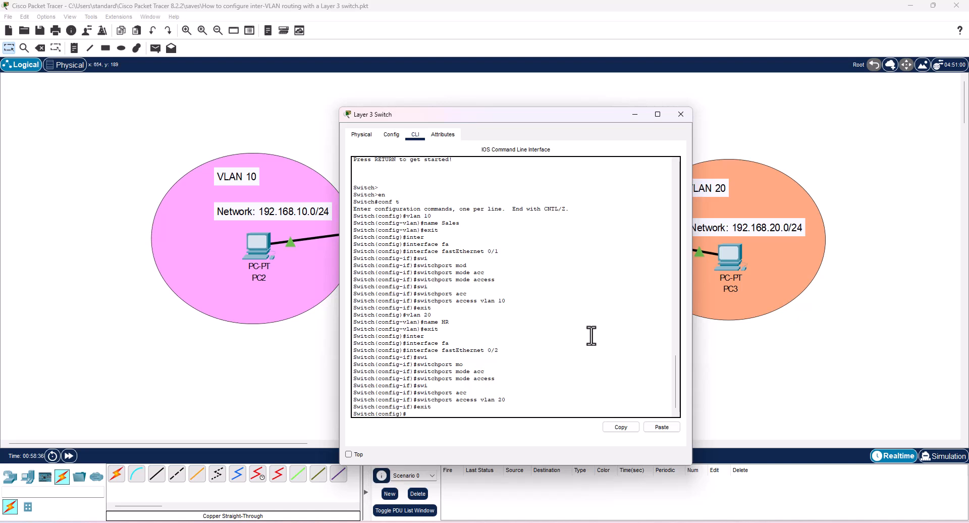
Enable IP routing on the switch and enter interface configuration for VLAN 10
{"action": "type", "text": "ip routing"}
{"action": "key", "text": "Return"}
{"action": "type", "text": "inter"}
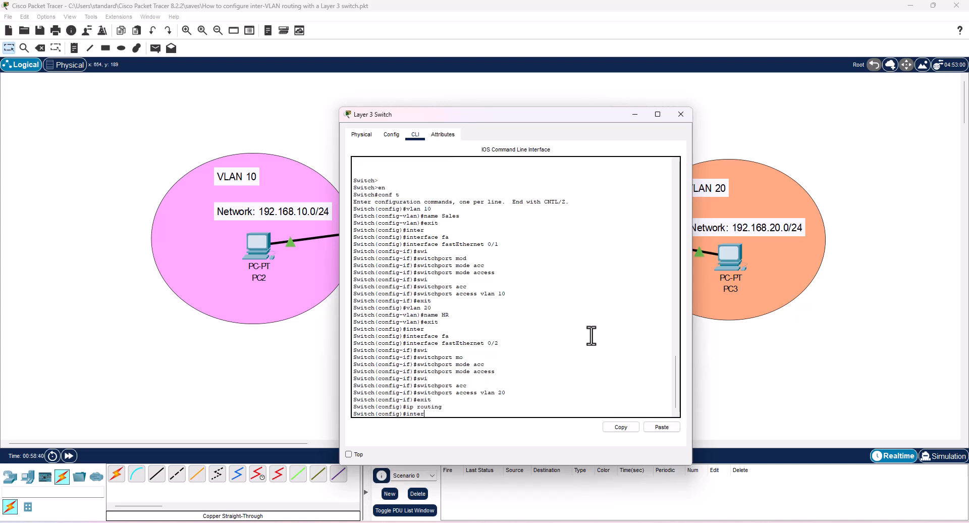
{"action": "key", "text": "Tab"}
{"action": "type", "text": "vlan 10"}
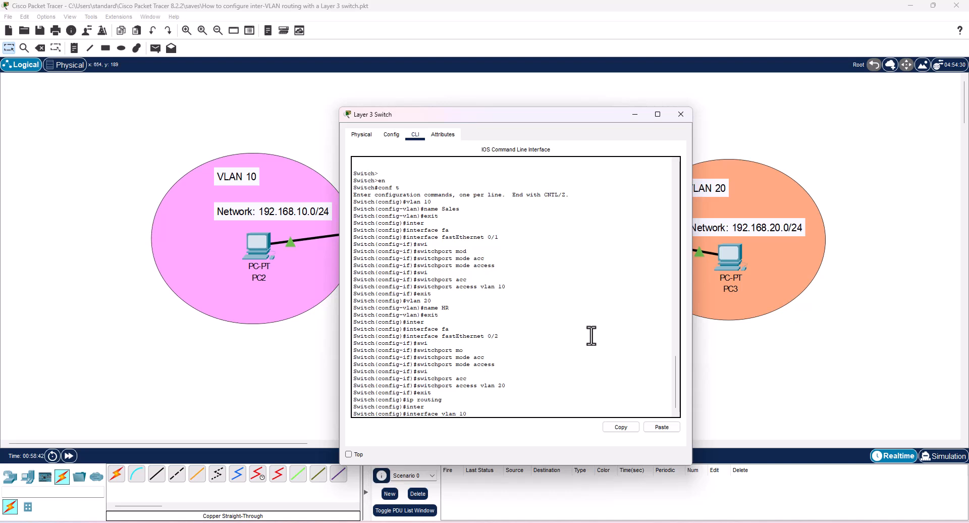
{"action": "key", "text": "Return"}
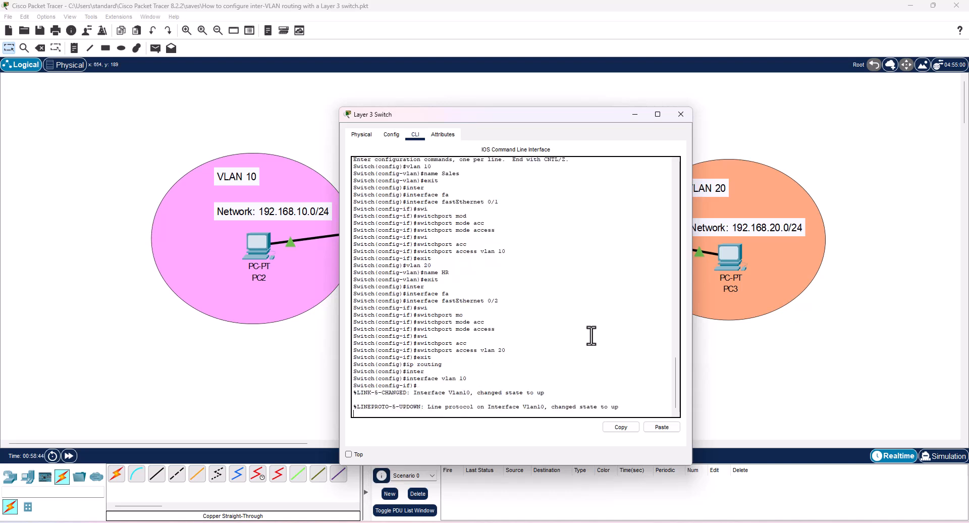
{"action": "key", "text": "Return"}
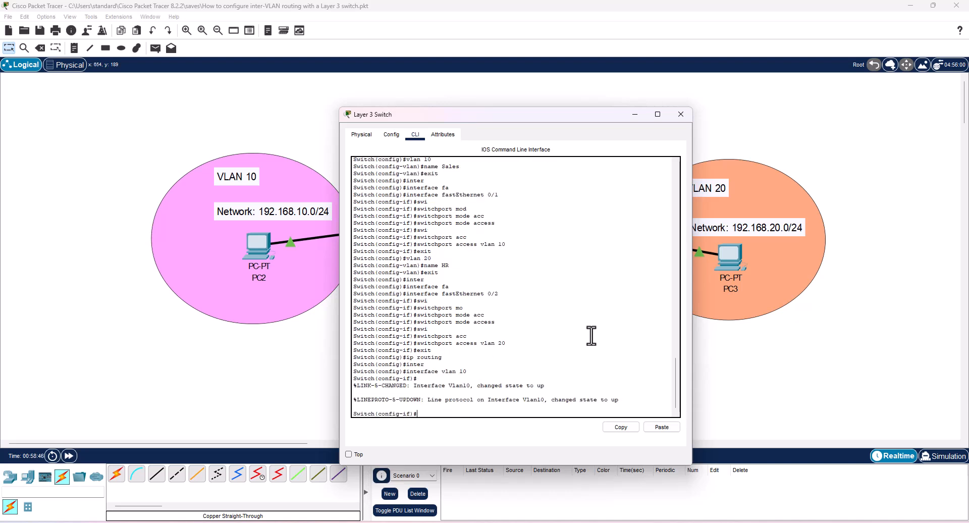
Assign IP address 192.168.10.1 with mask 255.255.255.0 to the VLAN 10 interface
{"action": "type", "text": "ip add"}
{"action": "key", "text": "Tab"}
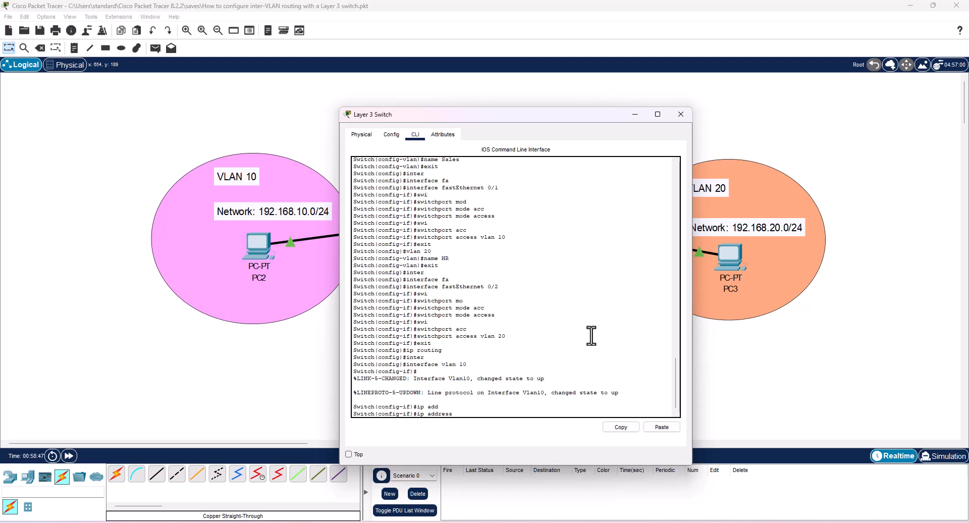
{"action": "type", "text": "192.1688"}
{"action": "type", "text": "10.1 255.255.255.0"}
{"action": "key", "text": "Return"}
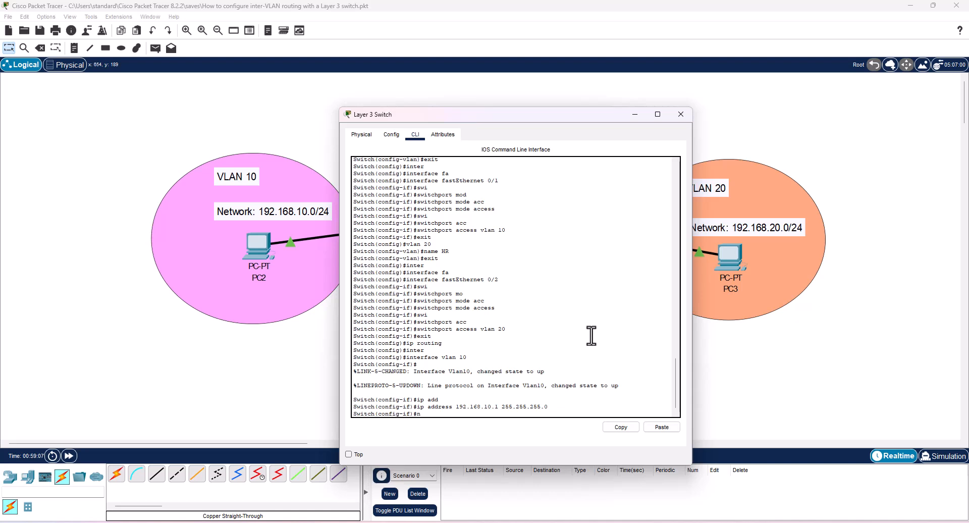
Enable the VLAN 10 interface with no shutdown and exit its configuration
{"action": "type", "text": "sh"}
{"action": "key", "text": "Tab"}
{"action": "key", "text": "Return"}
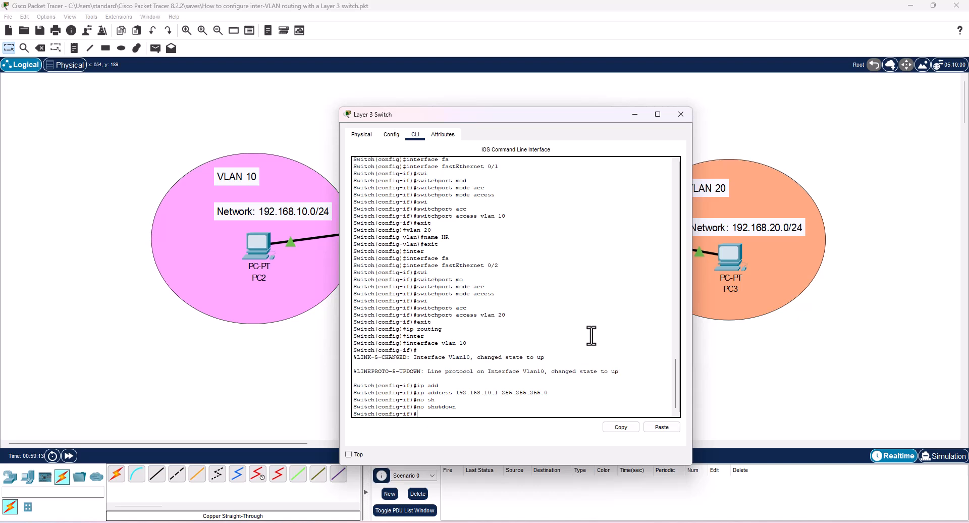
{"action": "type", "text": "exit"}
{"action": "key", "text": "Return"}
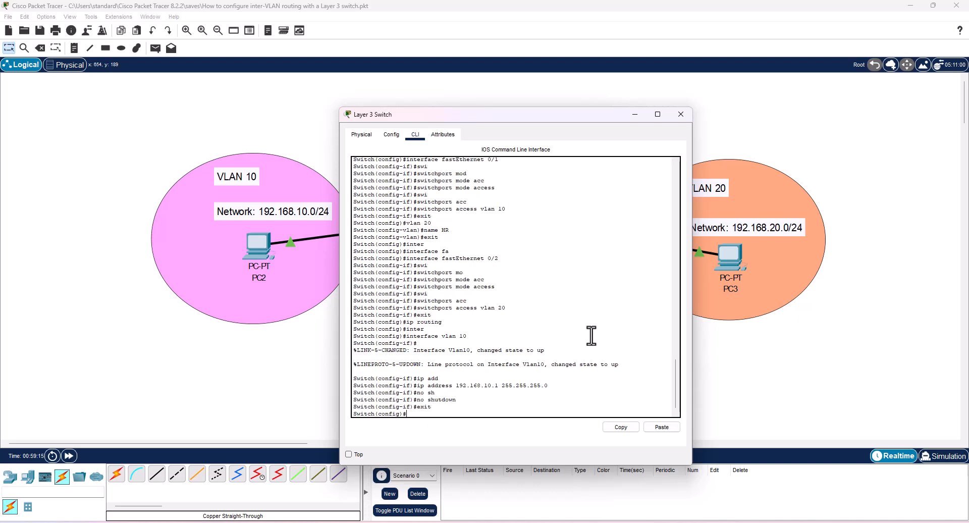
Configure interface VLAN 20 with IP address 192.168.20.1 and mask 255.255.255.0
{"action": "type", "text": "inter"}
{"action": "key", "text": "Tab"}
{"action": "type", "text": "vlan"}
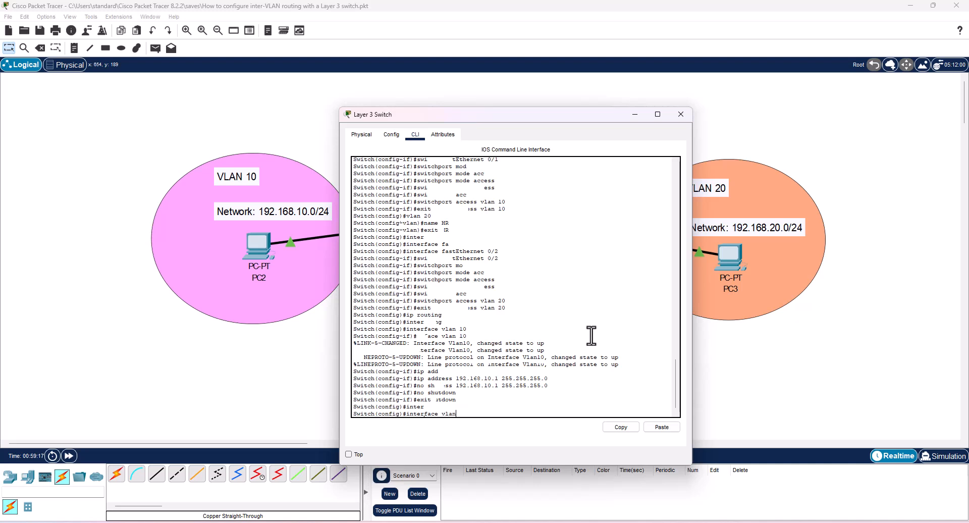
{"action": "type", "text": " 20"}
{"action": "key", "text": "Return"}
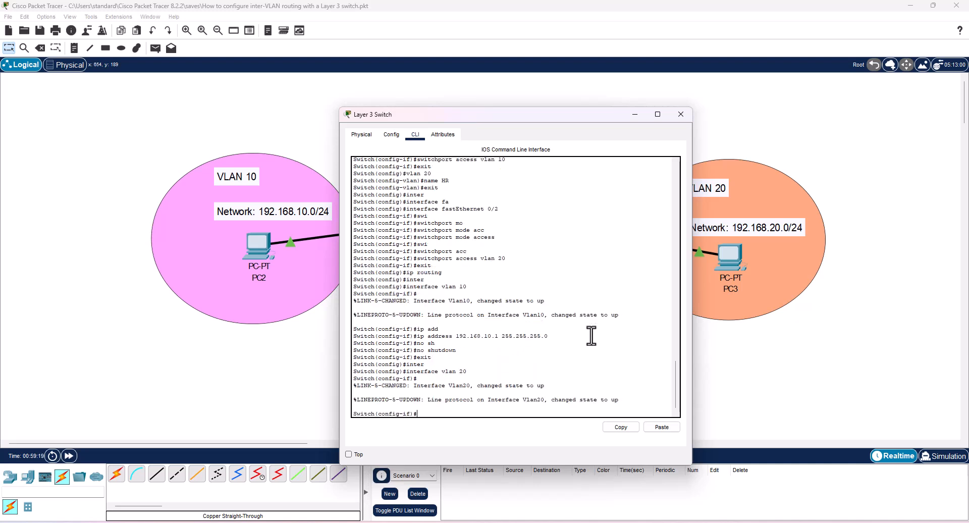
{"action": "type", "text": "ip add"}
{"action": "key", "text": "Tab"}
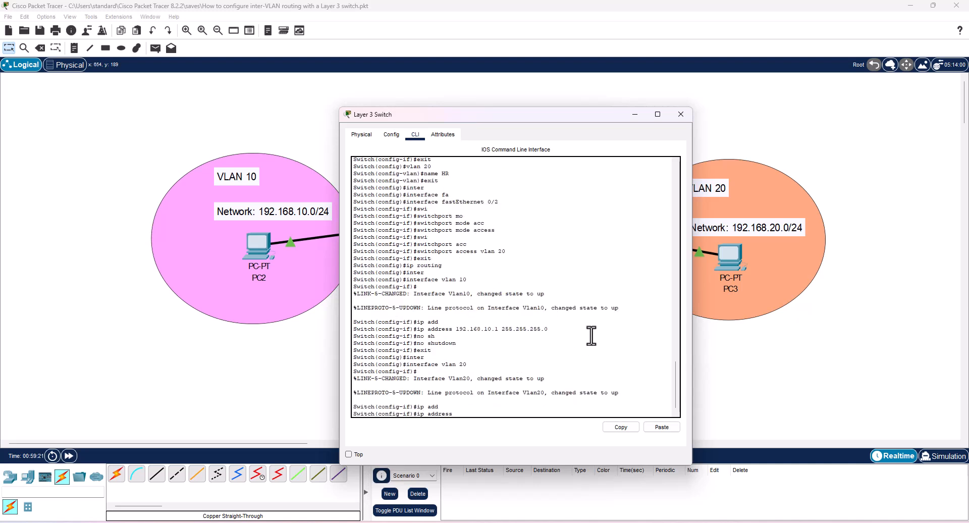
{"action": "type", "text": "192.168.20.1 255.255.255.0"}
{"action": "key", "text": "Return"}
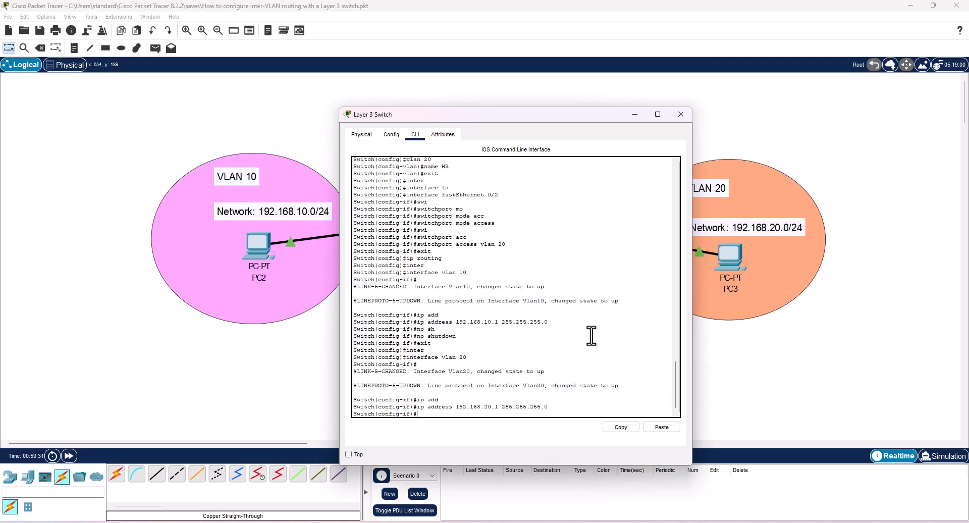
Enable the VLAN 20 interface with no shutdown and exit its configuration
{"action": "type", "text": "no shu"}
{"action": "key", "text": "Tab"}
{"action": "key", "text": "Return"}
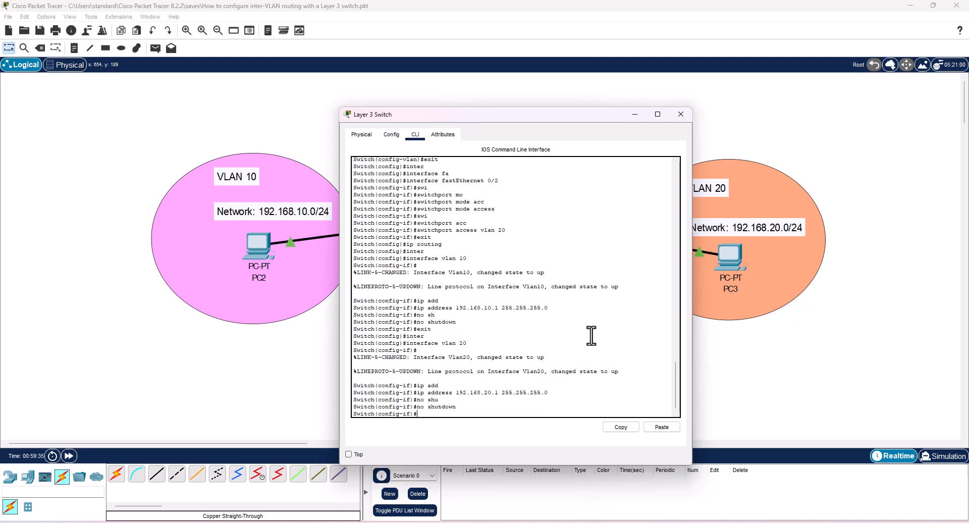
{"action": "type", "text": "exit"}
{"action": "key", "text": "Return"}
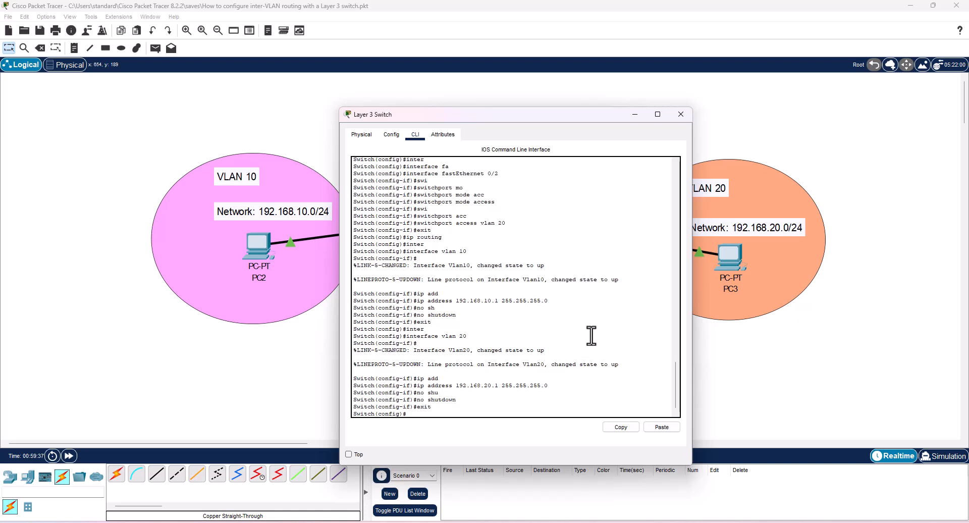
Leave global configuration mode and display the VLAN summary with show vlan brief
{"action": "type", "text": "exit"}
{"action": "key", "text": "Return"}
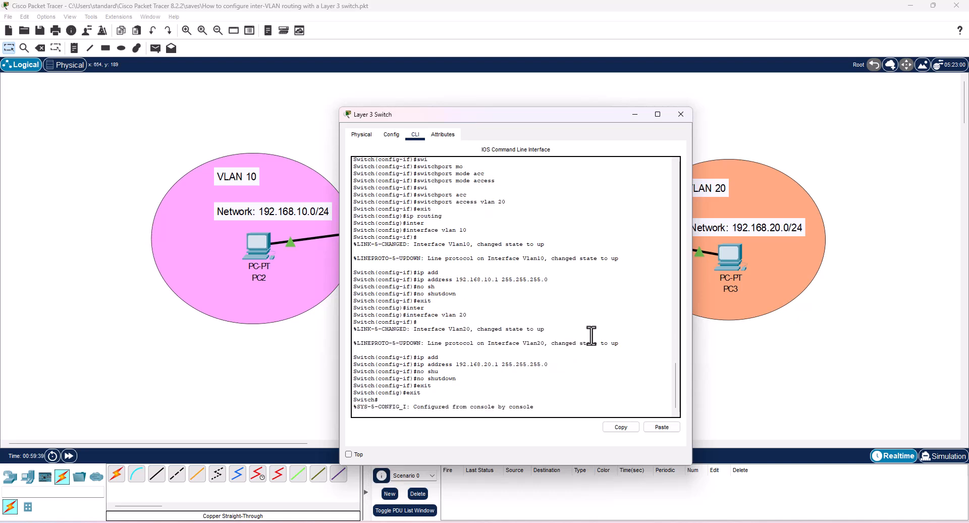
{"action": "type", "text": "s"}
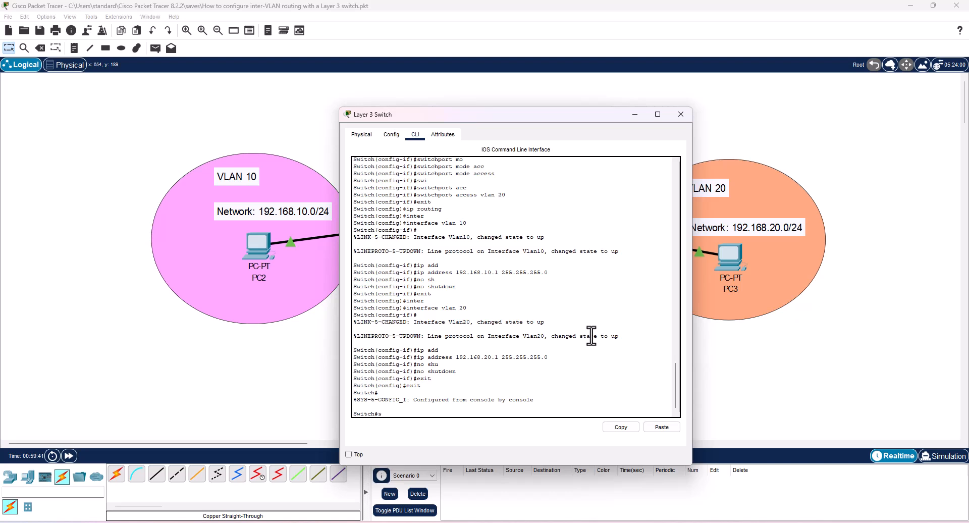
{"action": "type", "text": "how"}
{"action": "key", "text": "Tab"}
{"action": "type", "text": "vlan br"}
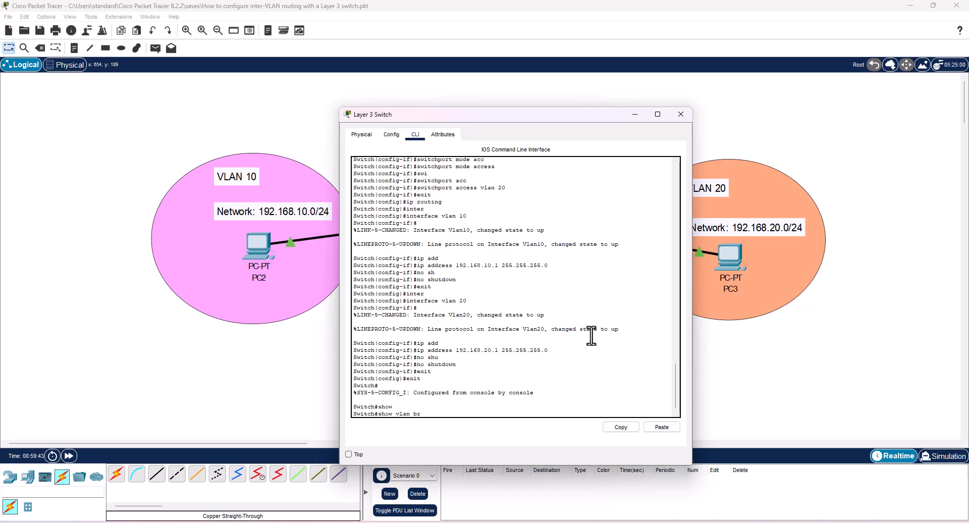
{"action": "type", "text": "i"}
{"action": "key", "text": "Tab"}
{"action": "key", "text": "Return"}
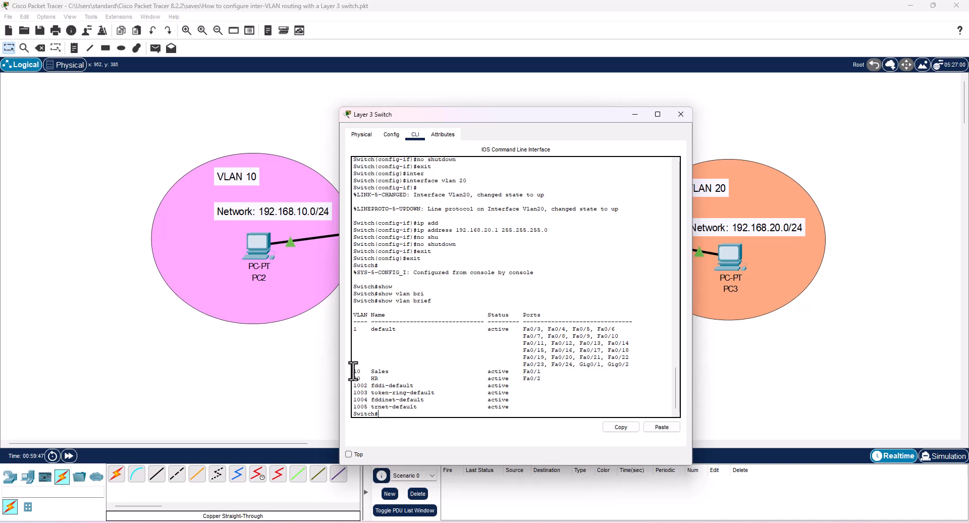
Check the port assignments of the Sales and HR VLANs in the summary, and close the switch window
{"action": "left_click_drag", "start_coordinate": [354, 371], "coordinate": [551, 373]}
{"action": "left_click", "coordinate": [416, 390]}
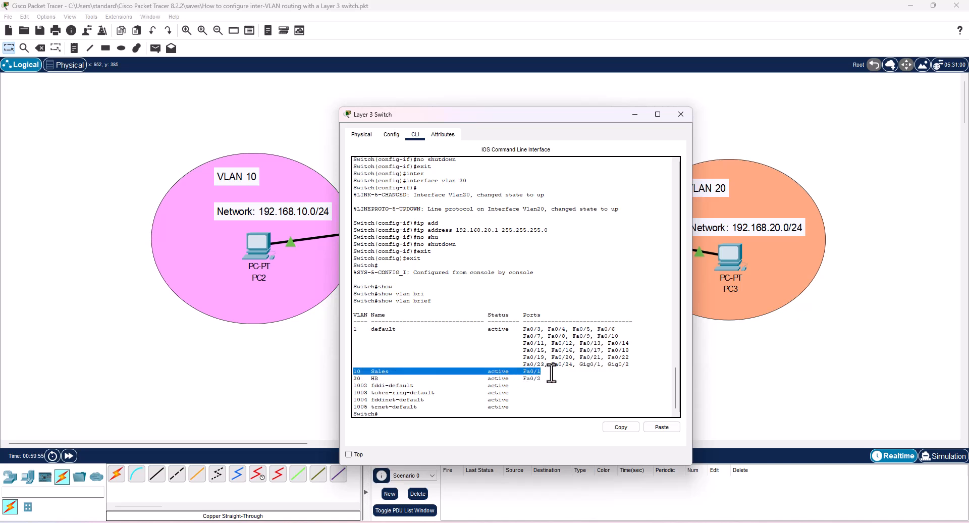
{"action": "left_click", "coordinate": [392, 385]}
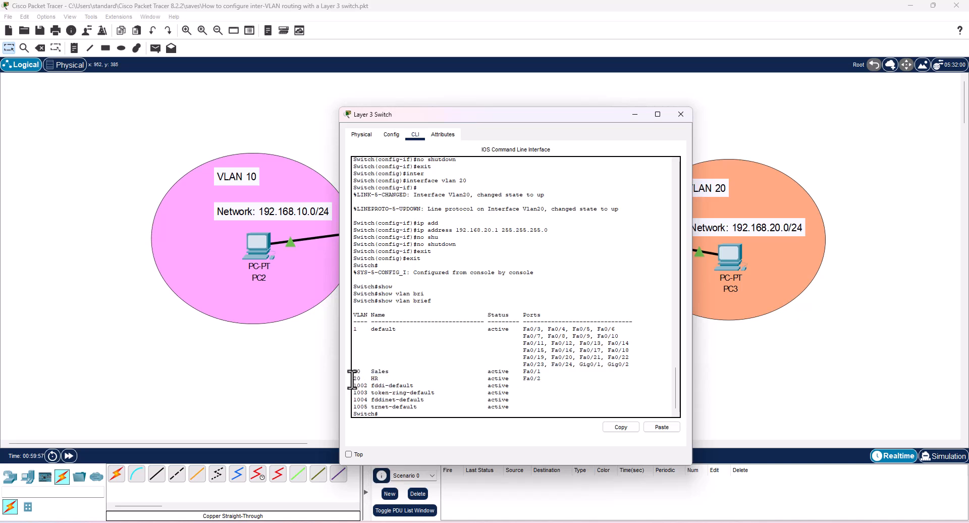
{"action": "left_click_drag", "start_coordinate": [352, 379], "coordinate": [547, 380]}
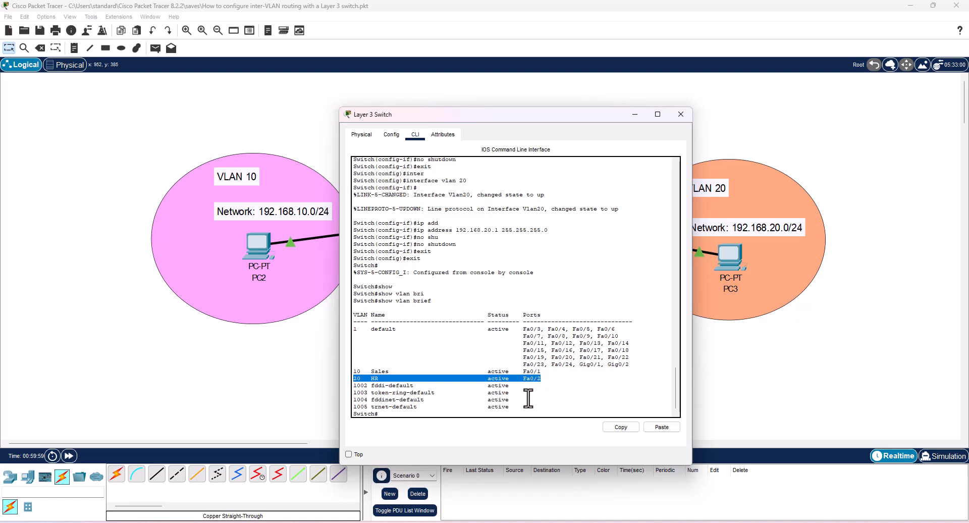
{"action": "left_click", "coordinate": [527, 317]}
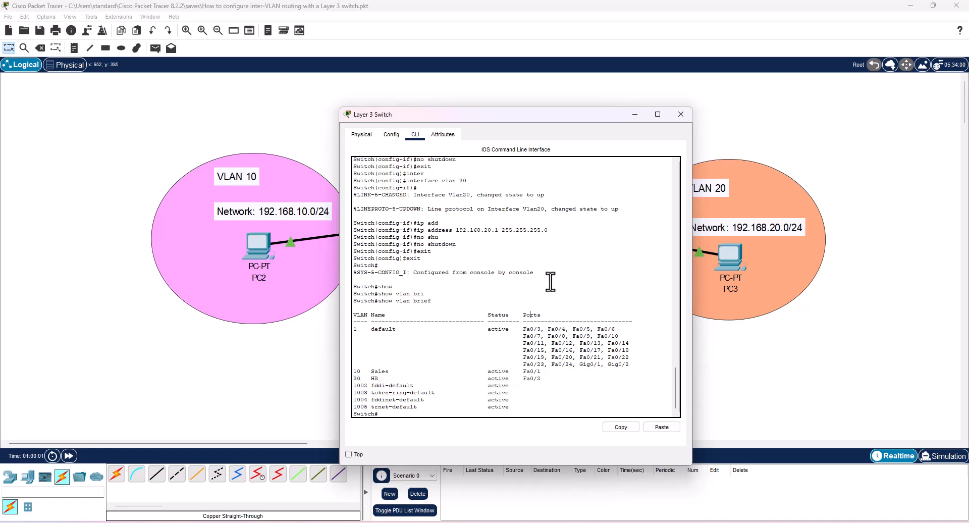
{"action": "left_click", "coordinate": [681, 114]}
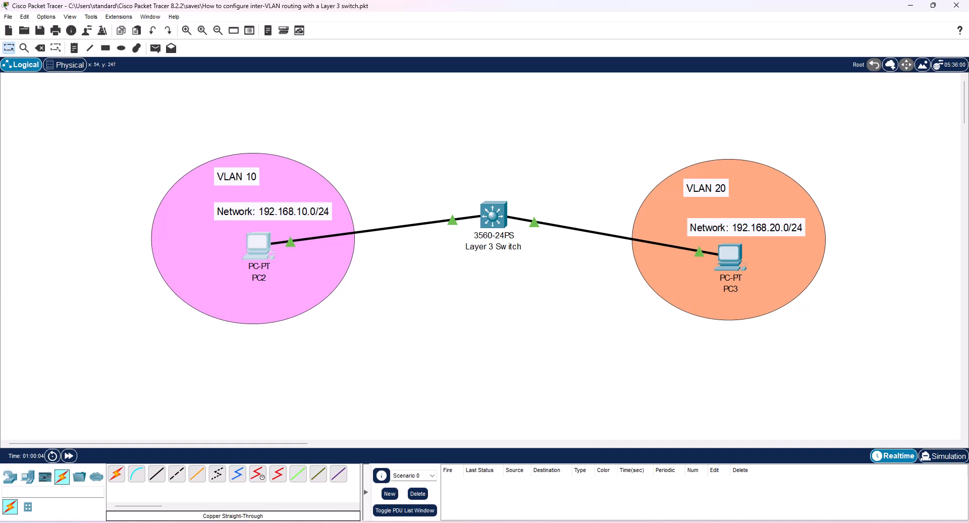
Assign PC2 the static IPv4 address 192.168.10.10 with subnet mask 255.255.255.0 in its IP configuration
{"action": "left_click", "coordinate": [258, 245]}
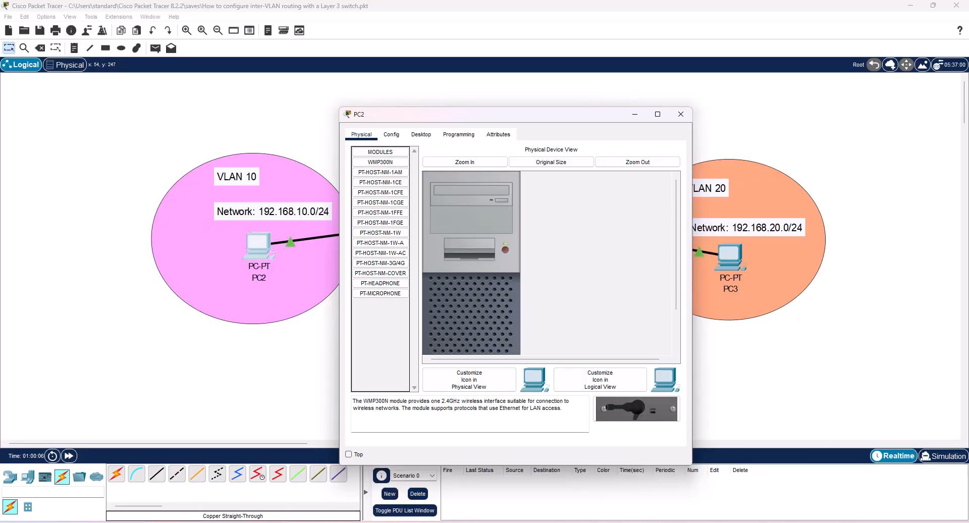
{"action": "left_click", "coordinate": [392, 135]}
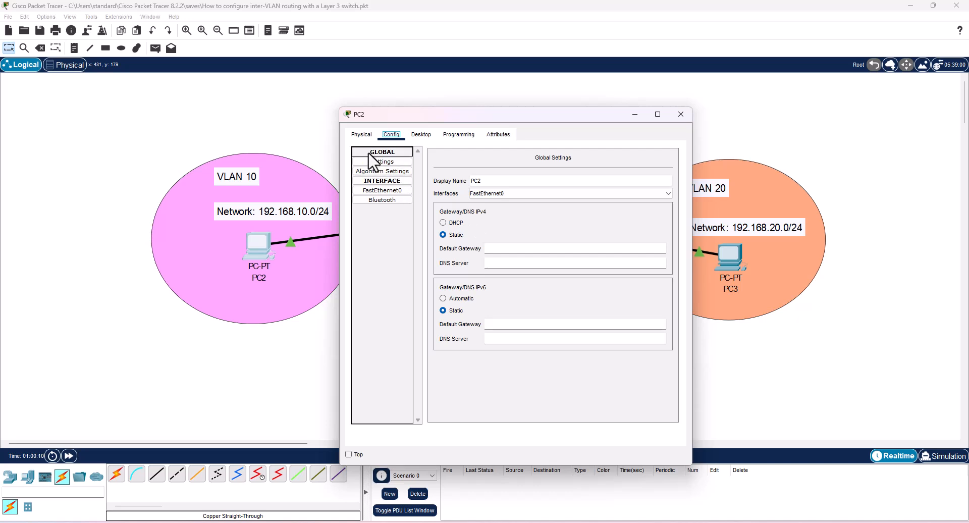
{"action": "left_click", "coordinate": [422, 135]}
{"action": "left_click", "coordinate": [389, 174]}
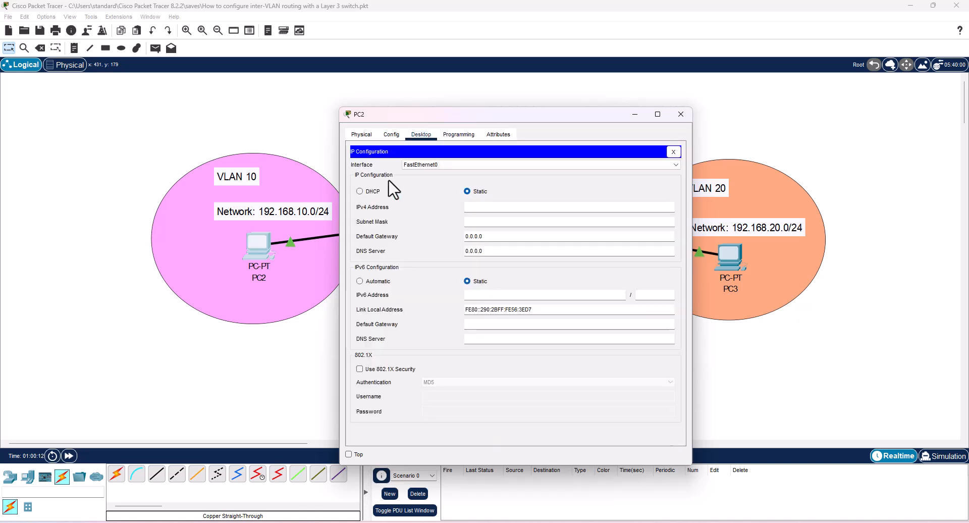
{"action": "left_click", "coordinate": [503, 208]}
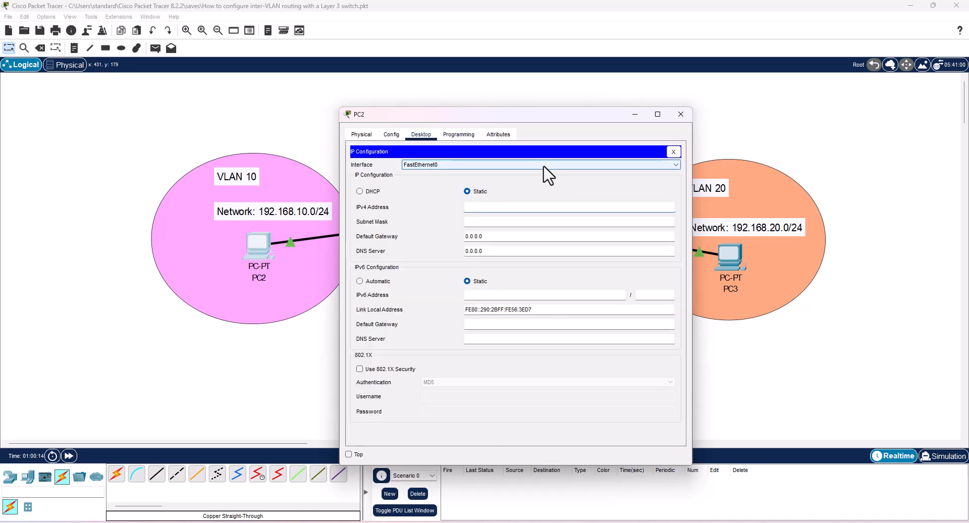
{"action": "type", "text": "19"}
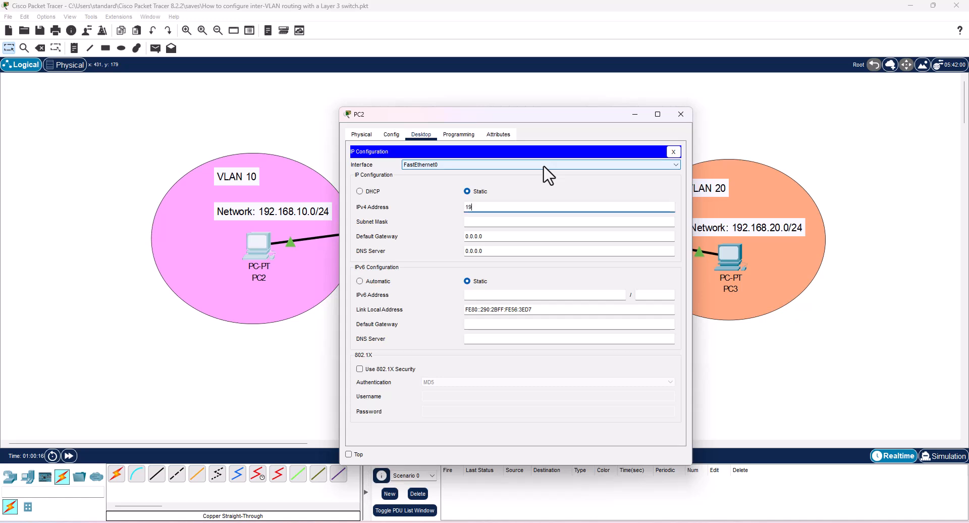
{"action": "type", "text": "2.168.10.10"}
{"action": "key", "text": "Tab"}
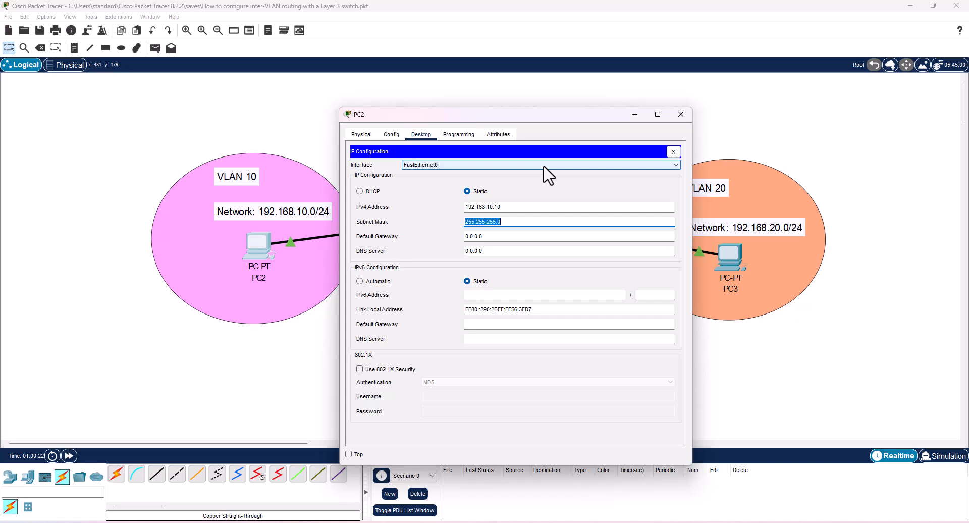
Set PC2's IPv4 default gateway to 192.168.10.1 and close its device window
{"action": "key", "text": "Tab"}
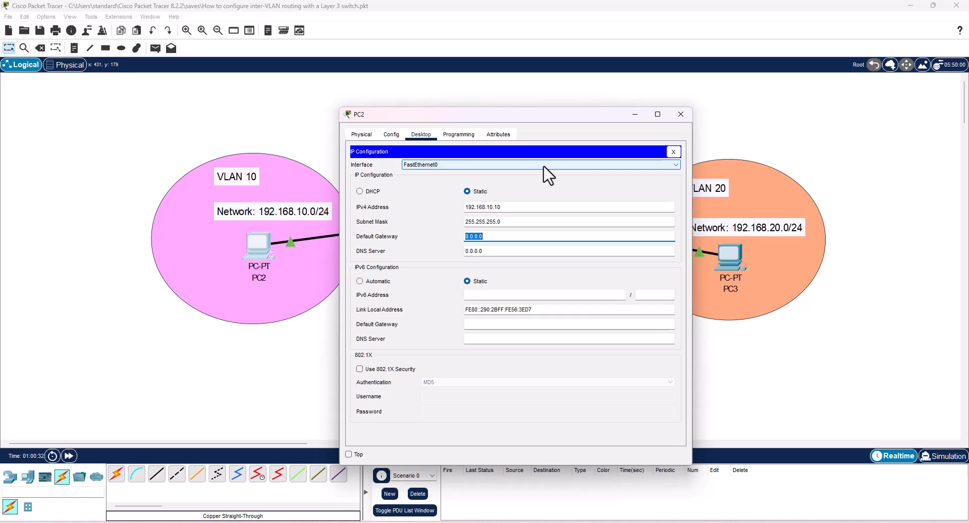
{"action": "type", "text": "192.168.10.1"}
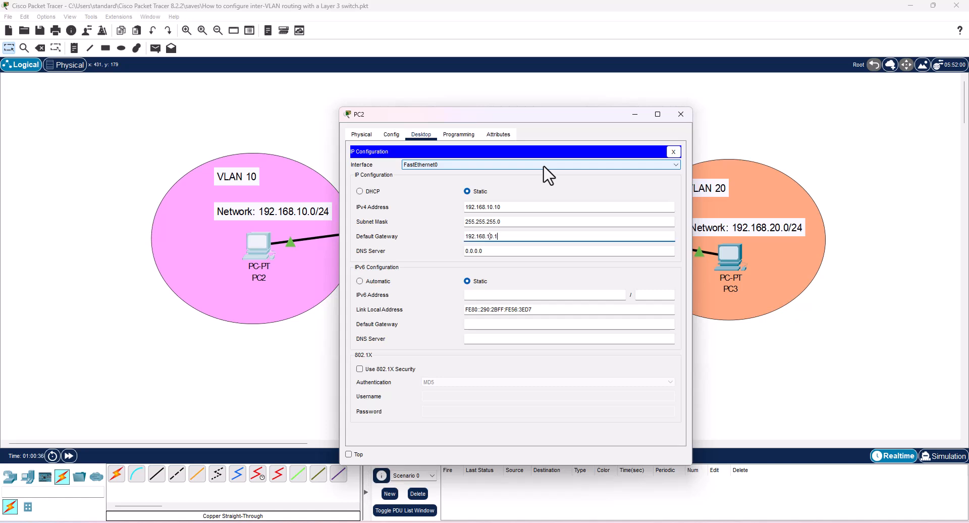
{"action": "left_click", "coordinate": [612, 186]}
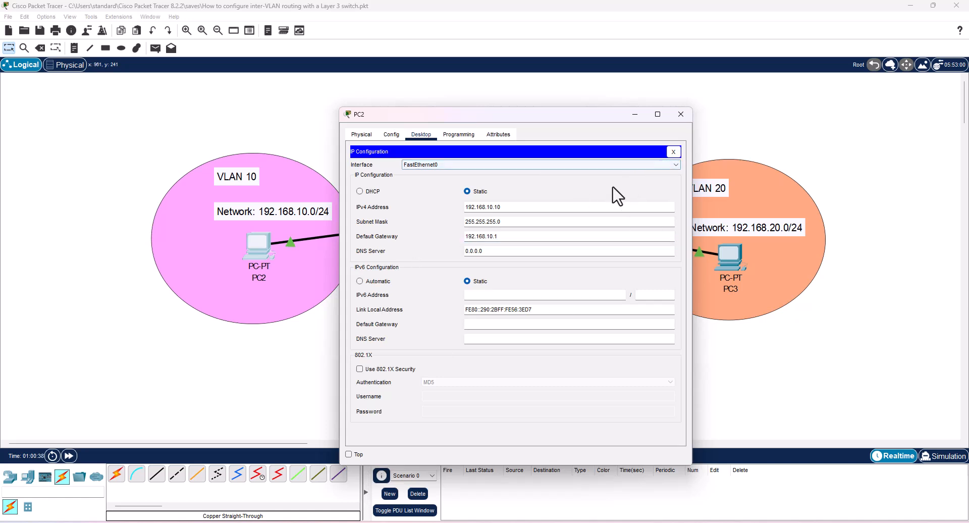
{"action": "left_click", "coordinate": [458, 134]}
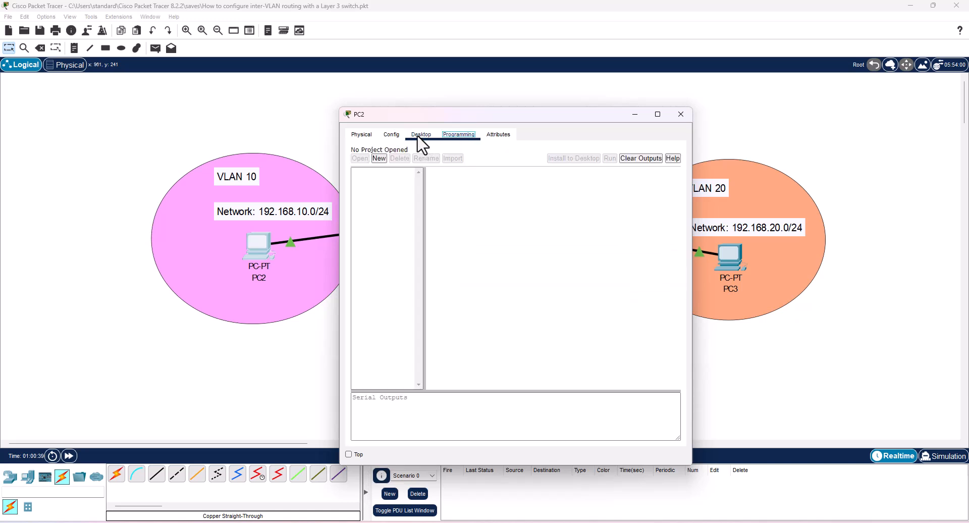
{"action": "left_click", "coordinate": [421, 134]}
{"action": "left_click", "coordinate": [681, 114]}
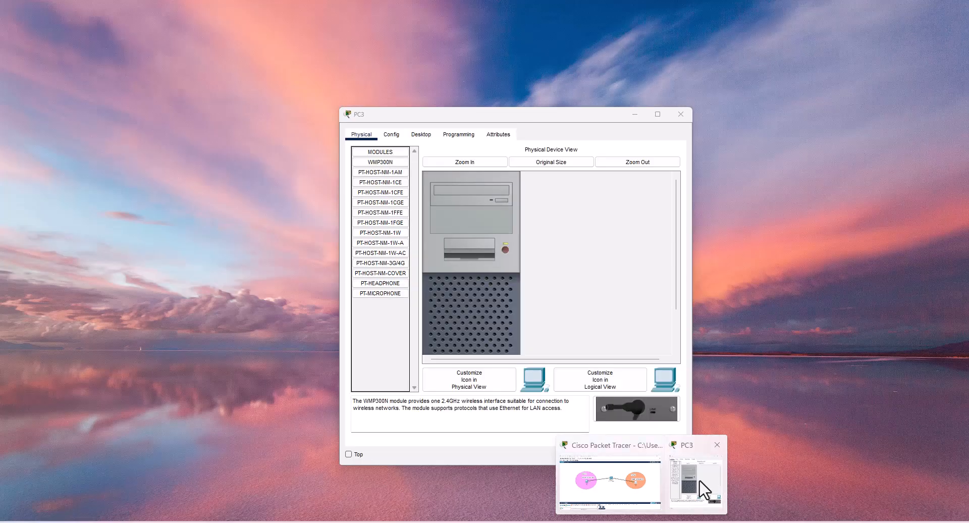
Assign PC3 the static IPv4 address 192.168.20.10 with subnet mask 255.255.255.0 in its IP configuration
{"action": "left_click", "coordinate": [706, 492]}
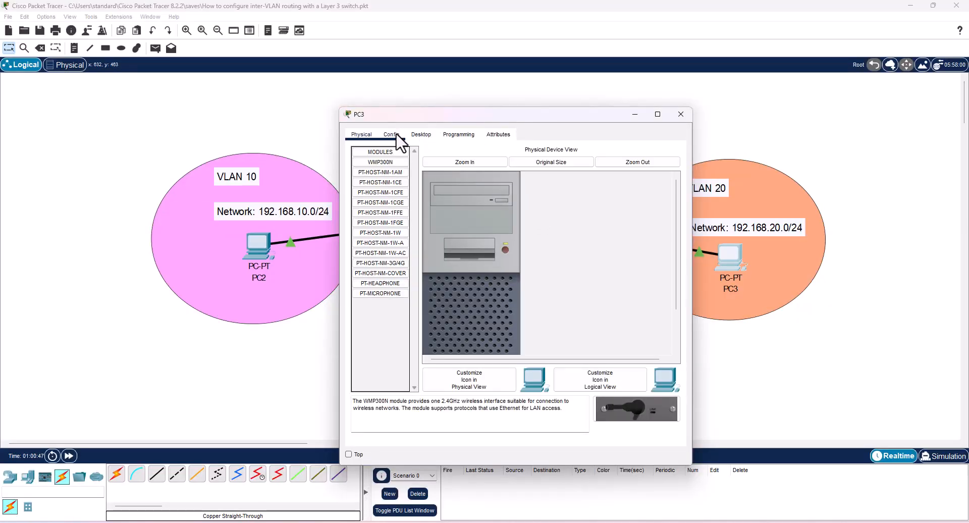
{"action": "left_click", "coordinate": [422, 135]}
{"action": "left_click", "coordinate": [388, 175]}
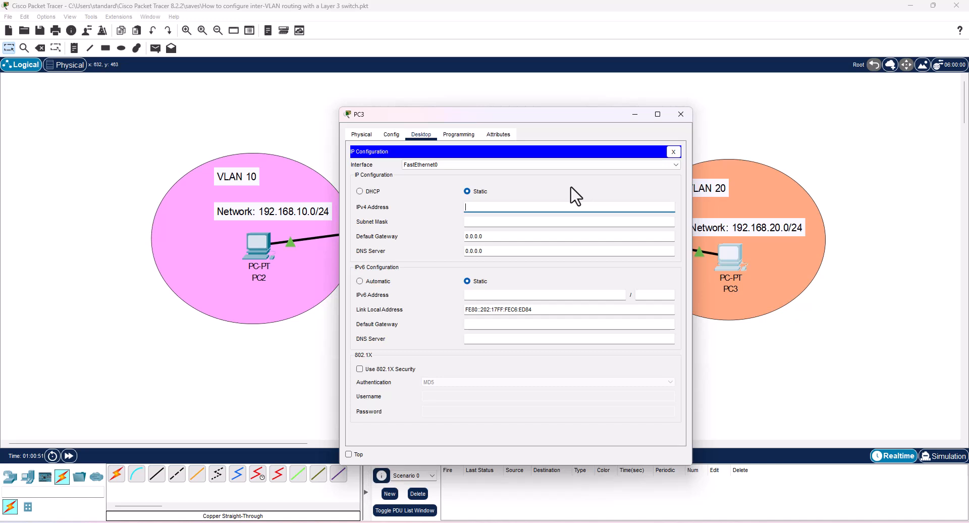
{"action": "type", "text": "192.168.20.10"}
{"action": "key", "text": "Tab"}
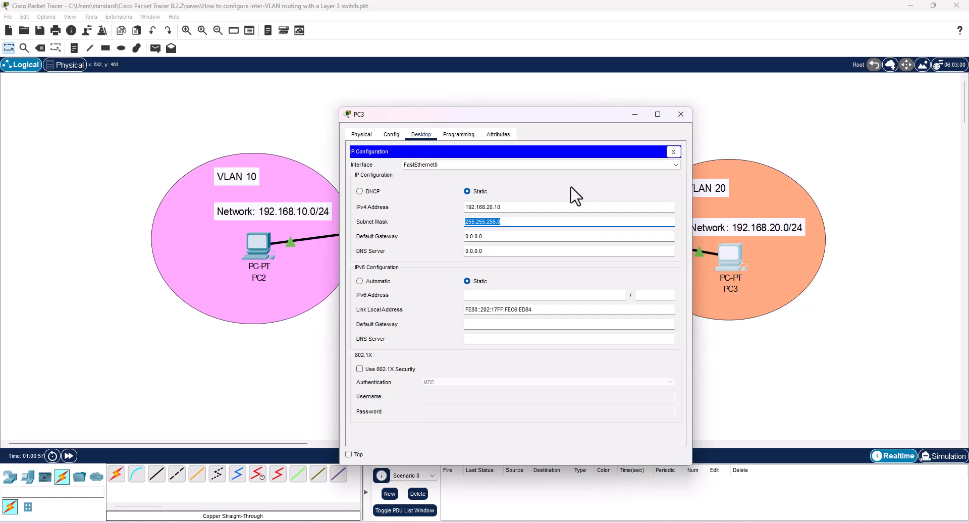
Set PC3's IPv4 default gateway to 192.168.20.1, then close its IP configuration and device window
{"action": "key", "text": "Tab"}
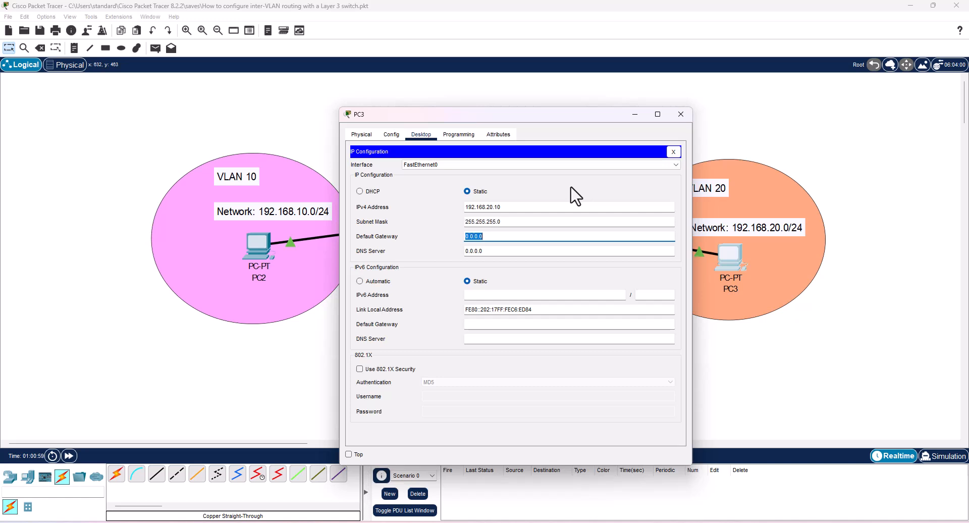
{"action": "type", "text": "192.1698"}
{"action": "type", "text": "20.1"}
{"action": "left_click", "coordinate": [586, 180]}
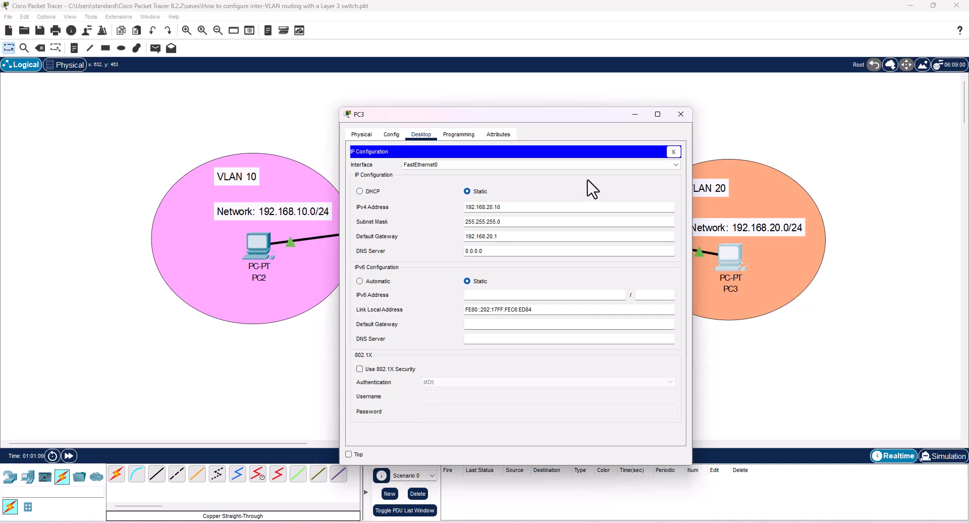
{"action": "left_click", "coordinate": [422, 136]}
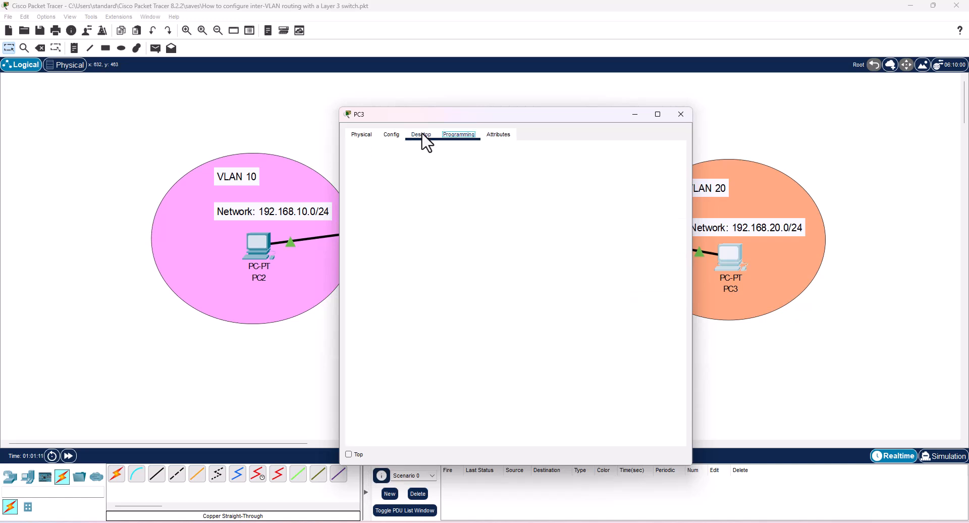
{"action": "left_click", "coordinate": [674, 153]}
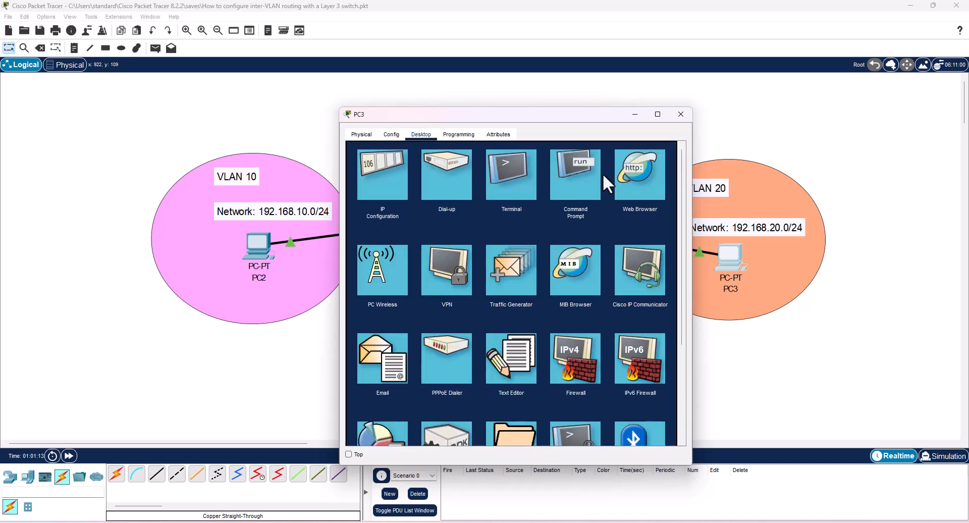
{"action": "mouse_move", "coordinate": [588, 121]}
{"action": "left_mouse_down"}
{"action": "mouse_move", "coordinate": [724, 112]}
{"action": "mouse_move", "coordinate": [702, 123]}
{"action": "mouse_move", "coordinate": [580, 113]}
{"action": "left_mouse_up"}
{"action": "left_click", "coordinate": [686, 107]}
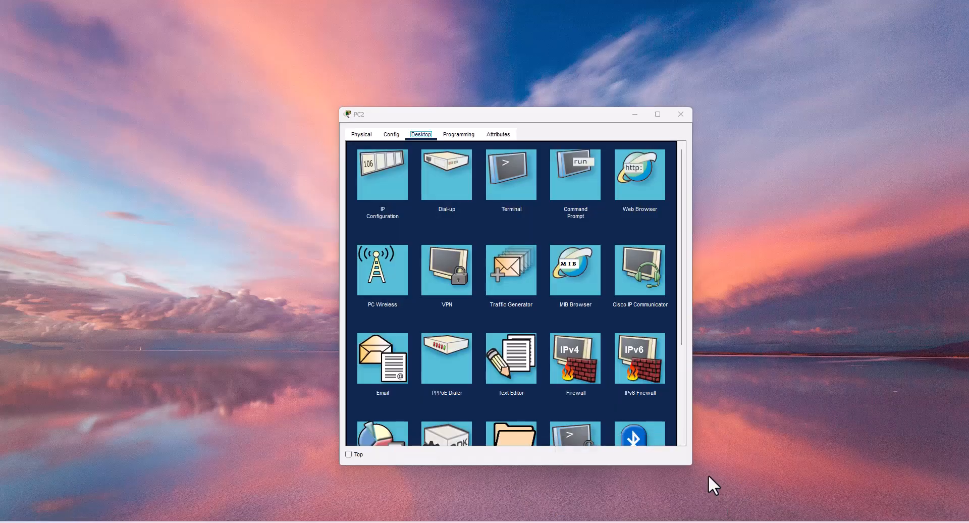
Test inter-VLAN connectivity by pinging PC3 at 192.168.20.10 from PC2's command prompt
{"action": "left_click", "coordinate": [707, 475]}
{"action": "left_click", "coordinate": [580, 177]}
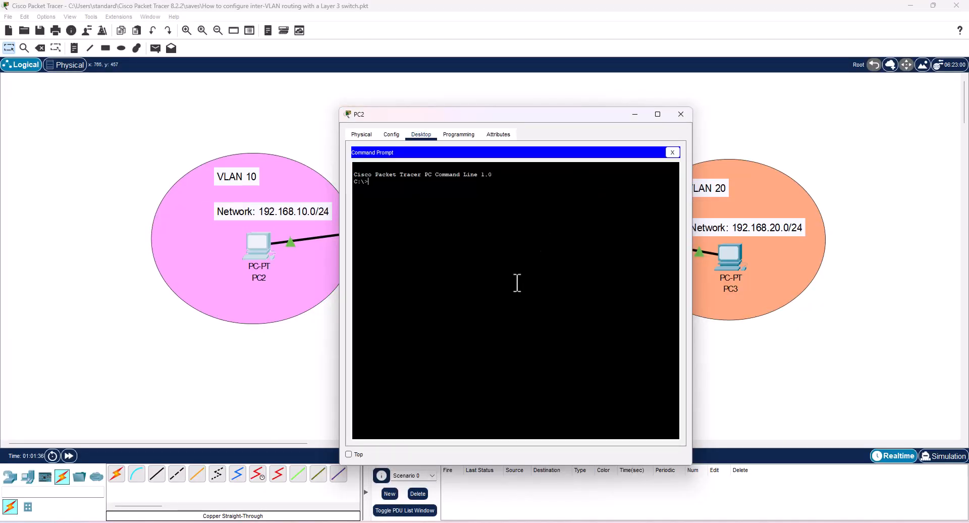
{"action": "type", "text": "ping 192.168.20.10"}
{"action": "key", "text": "Return"}
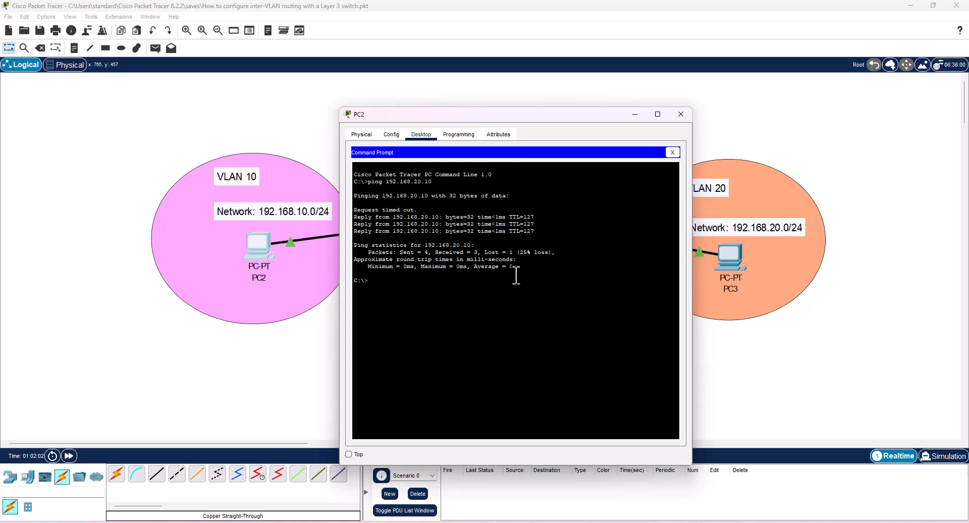
Repeat the ping to 192.168.20.10 from PC2 and close its device window
{"action": "key", "text": "Up"}
{"action": "key", "text": "Return"}
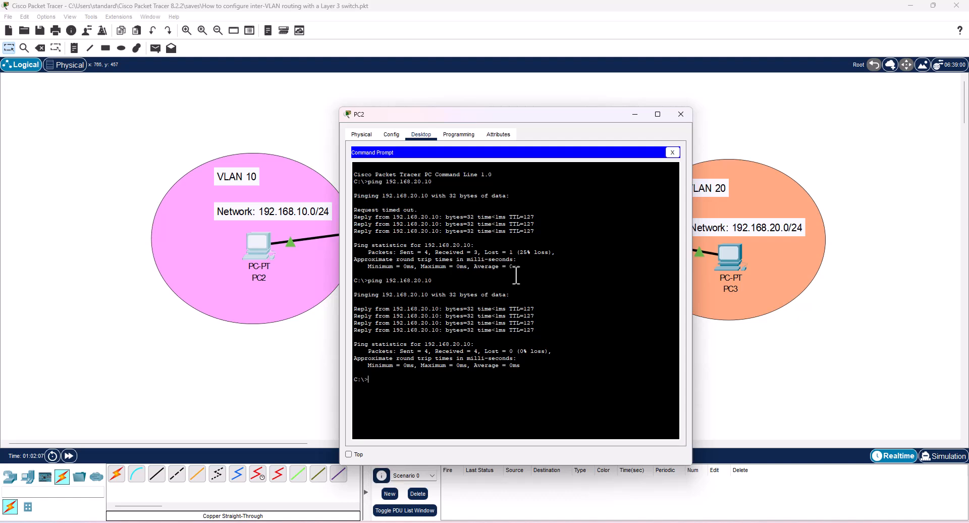
{"action": "left_click", "coordinate": [680, 114]}
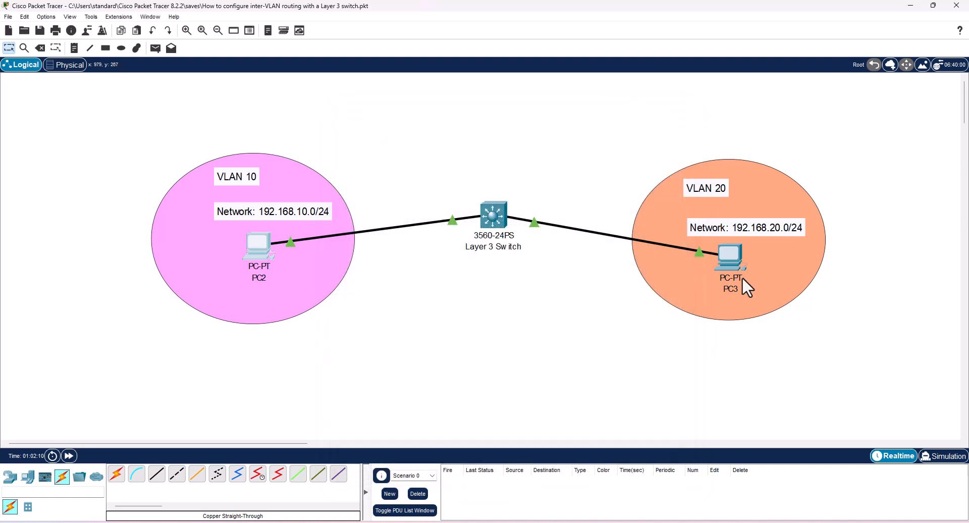
Test the reverse direction by pinging PC2 at 192.168.10.10 from PC3's command prompt
{"action": "double_click", "coordinate": [732, 255]}
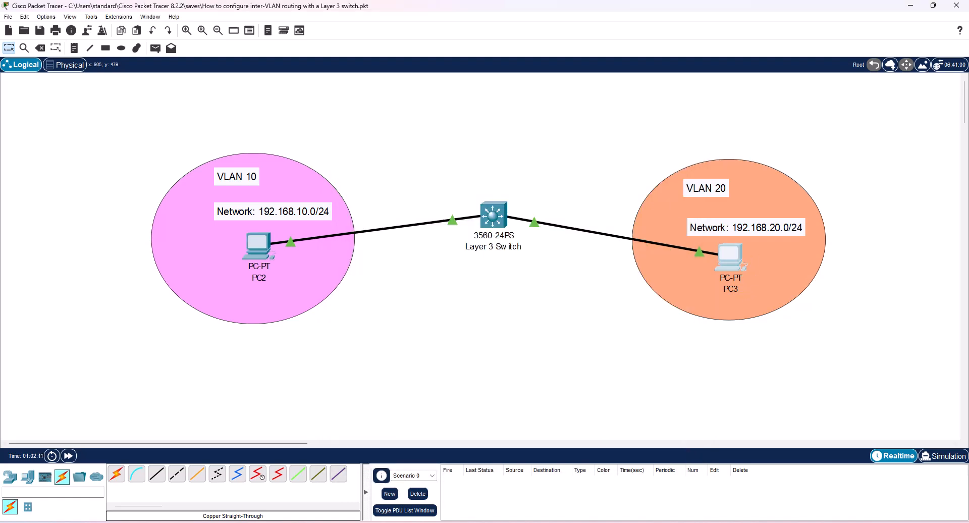
{"action": "left_click", "coordinate": [641, 522]}
{"action": "left_click", "coordinate": [694, 489]}
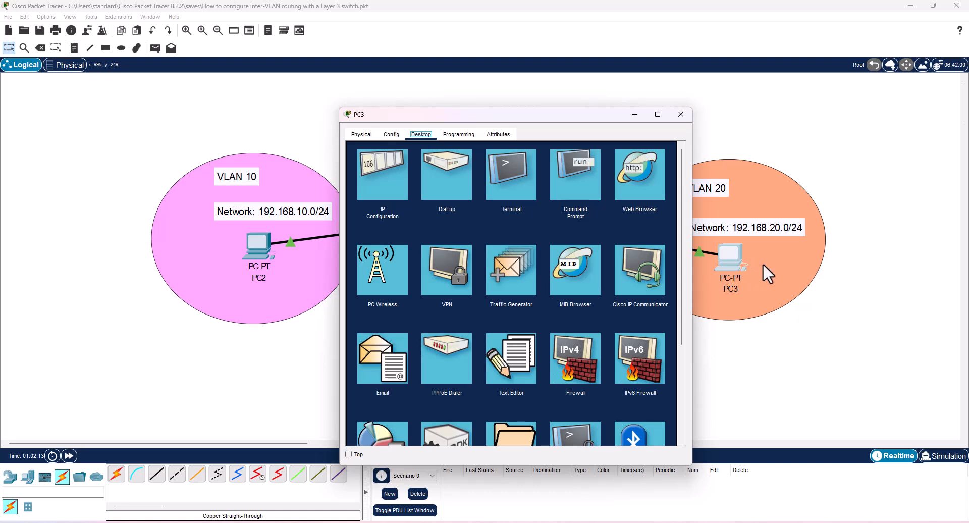
{"action": "left_click", "coordinate": [578, 177]}
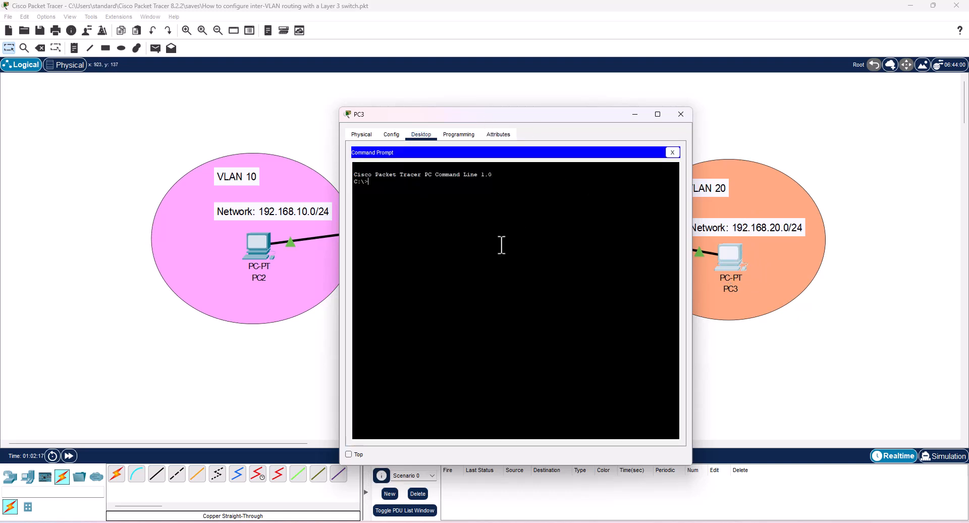
{"action": "type", "text": "ping 192.168.10.10"}
{"action": "key", "text": "Return"}
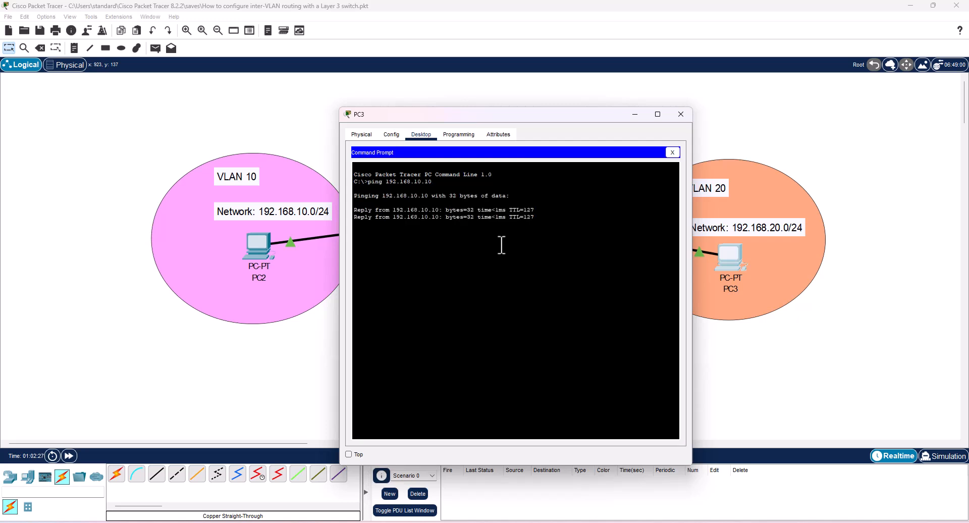